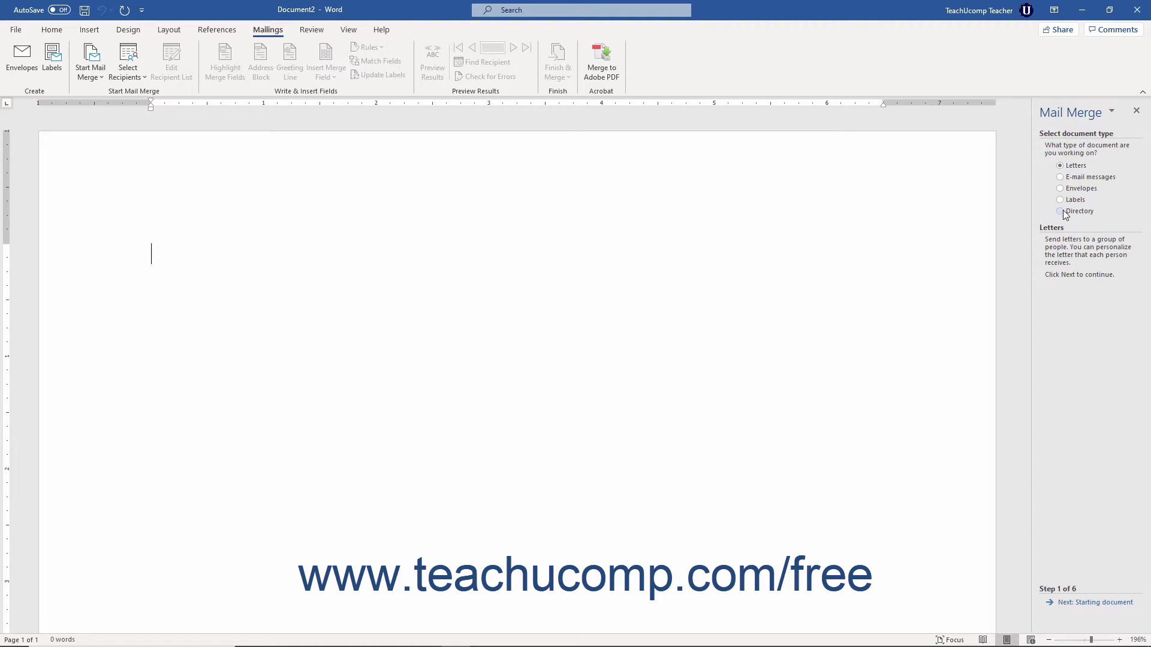
Step: Choose Letters as the merge document type and set the starting document to come from a template
click(1070, 168)
click(1093, 604)
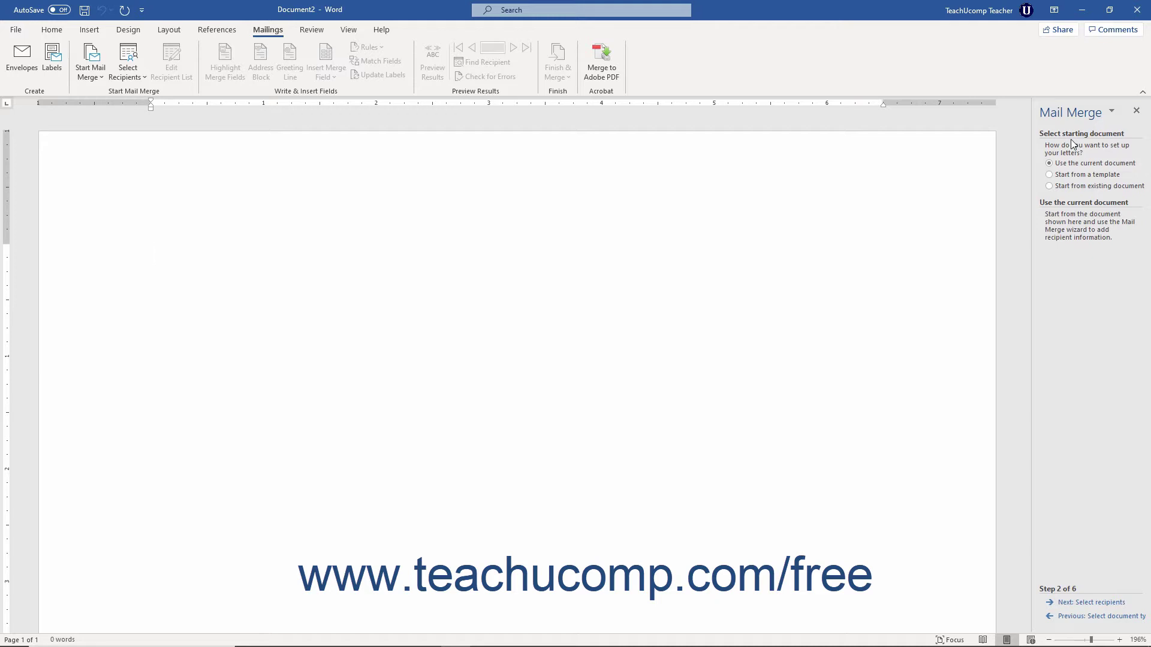
click(1071, 161)
click(1078, 175)
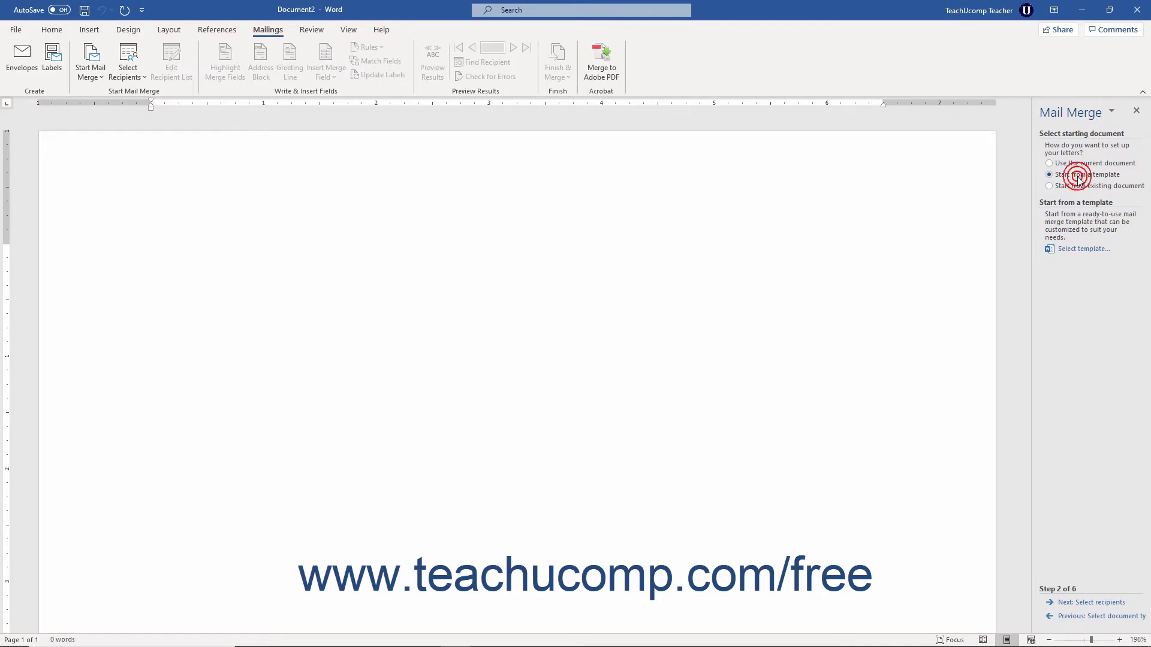
Step: Browse the Letters, Other Documents, Reports and General template categories, including the Software newsletter template, and close the template selection
click(1081, 249)
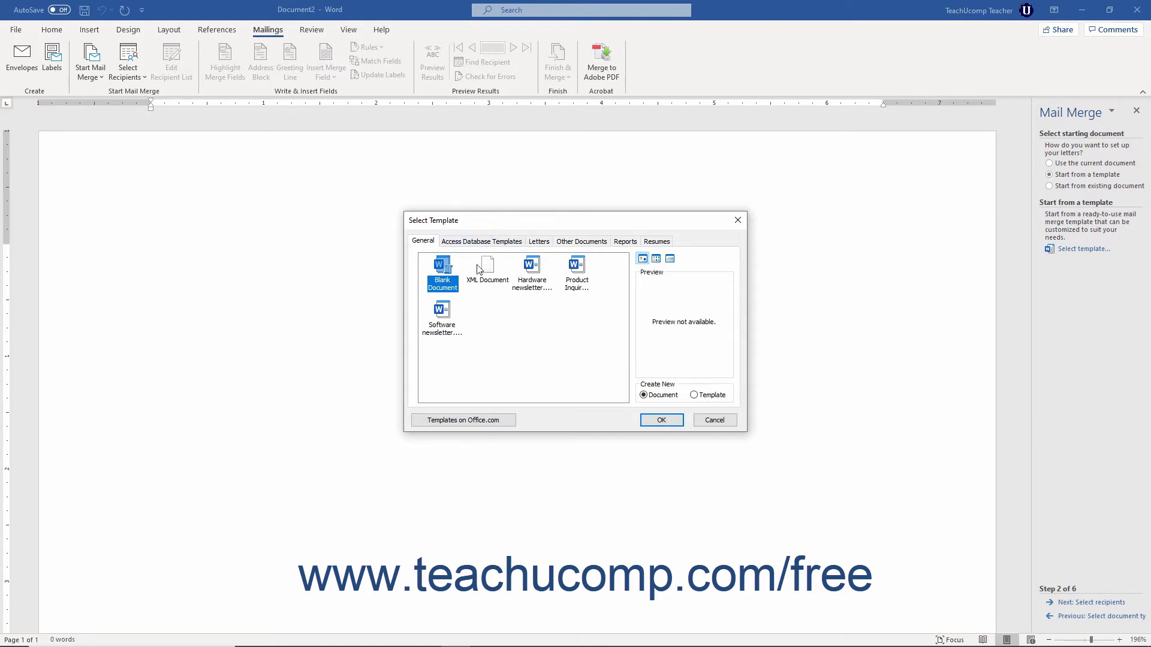
click(549, 244)
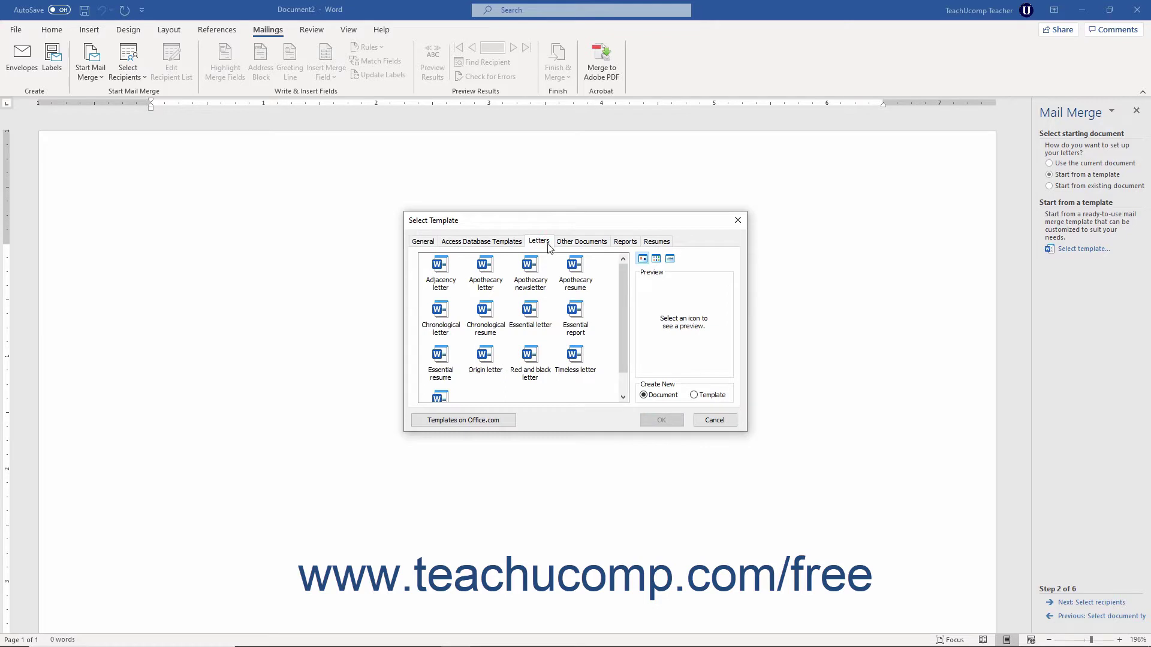
click(590, 243)
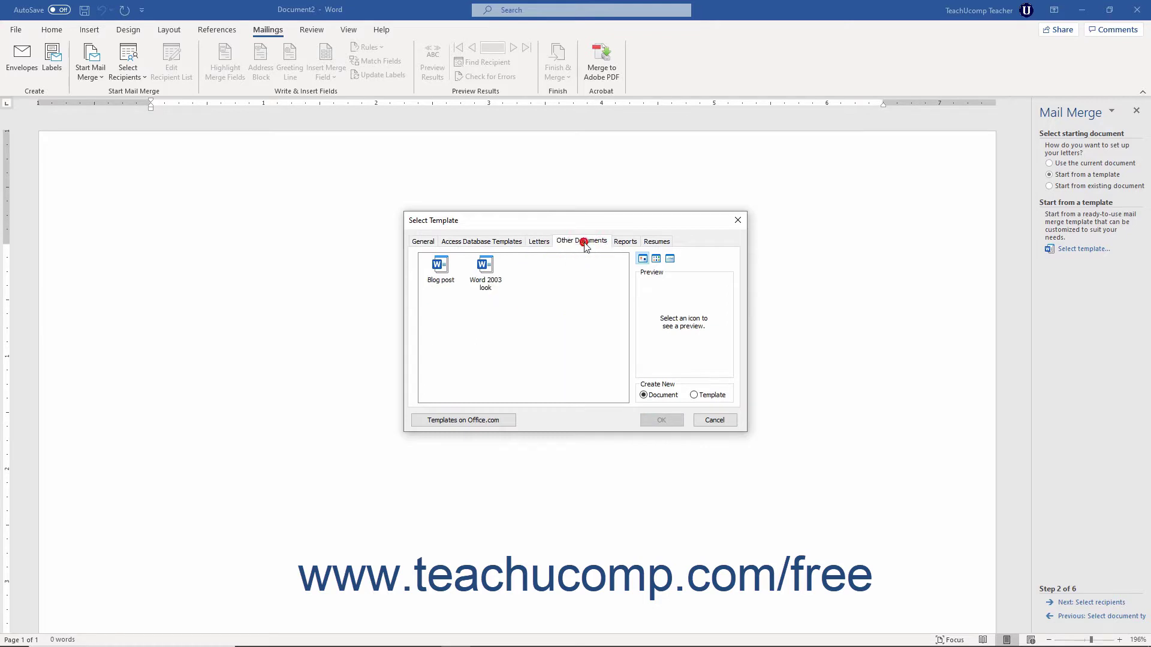
click(617, 243)
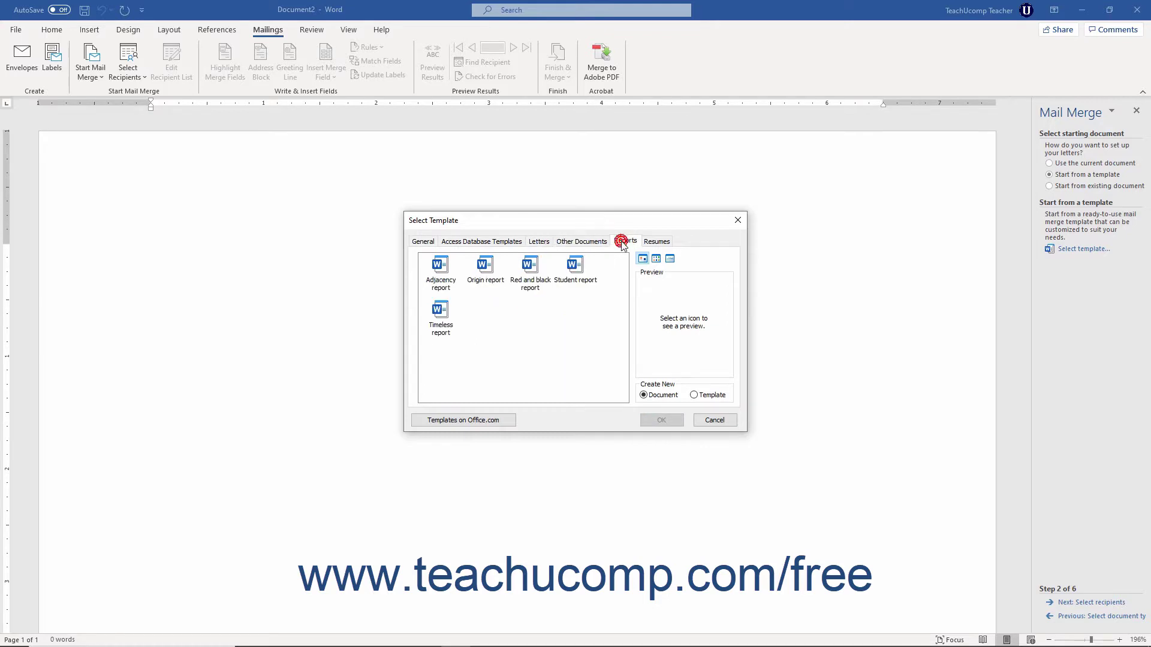
click(433, 242)
click(445, 313)
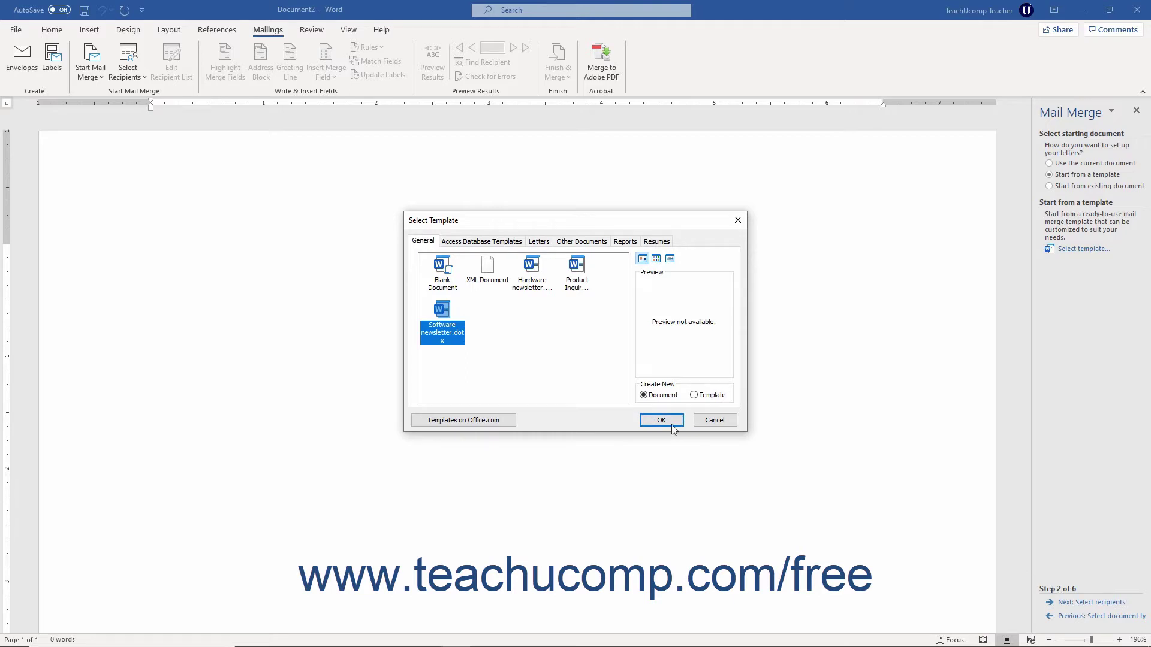
click(713, 420)
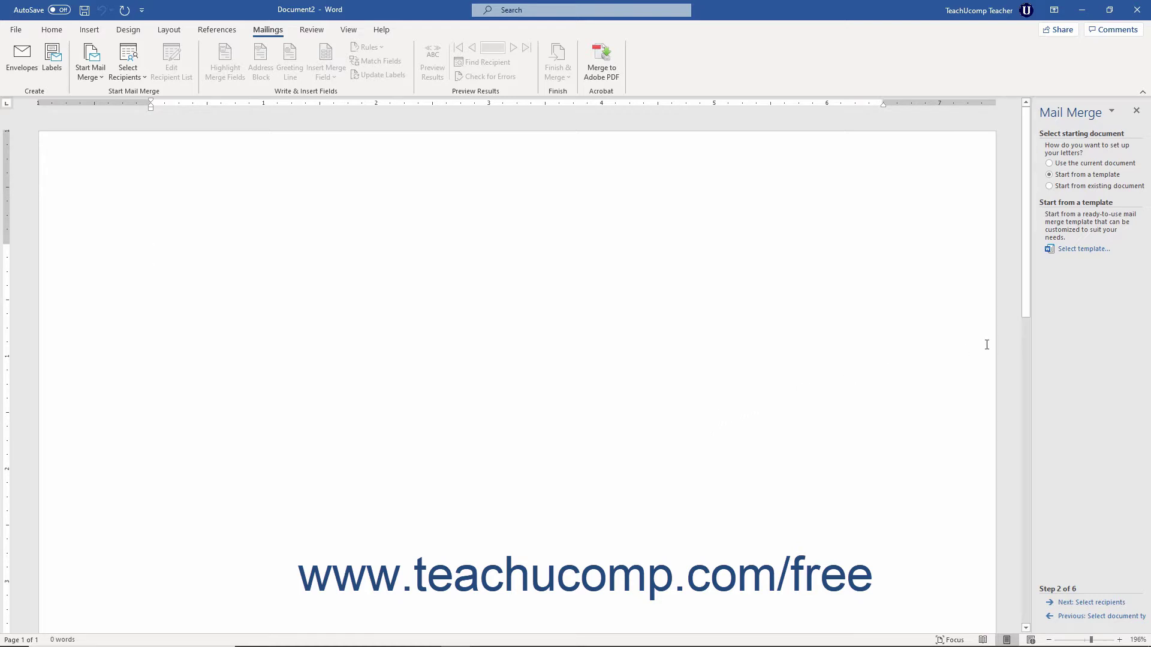
Step: Choose to start from an existing document, browse the files in the Documents folder, and cancel opening one
click(1082, 188)
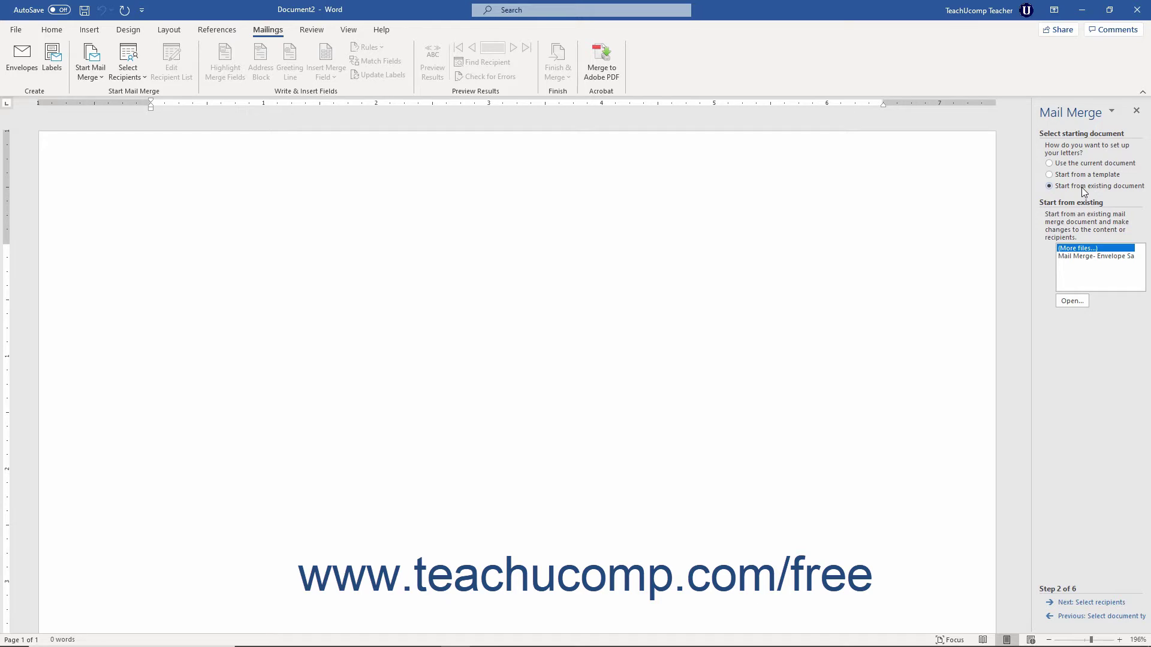
click(1073, 250)
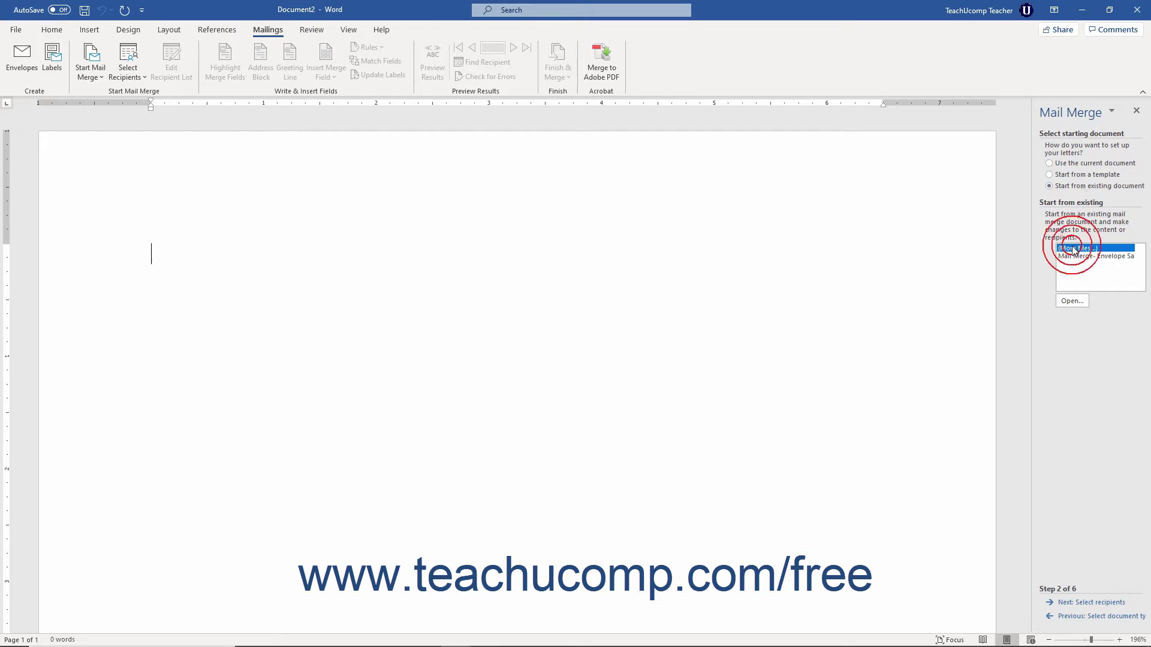
click(1070, 302)
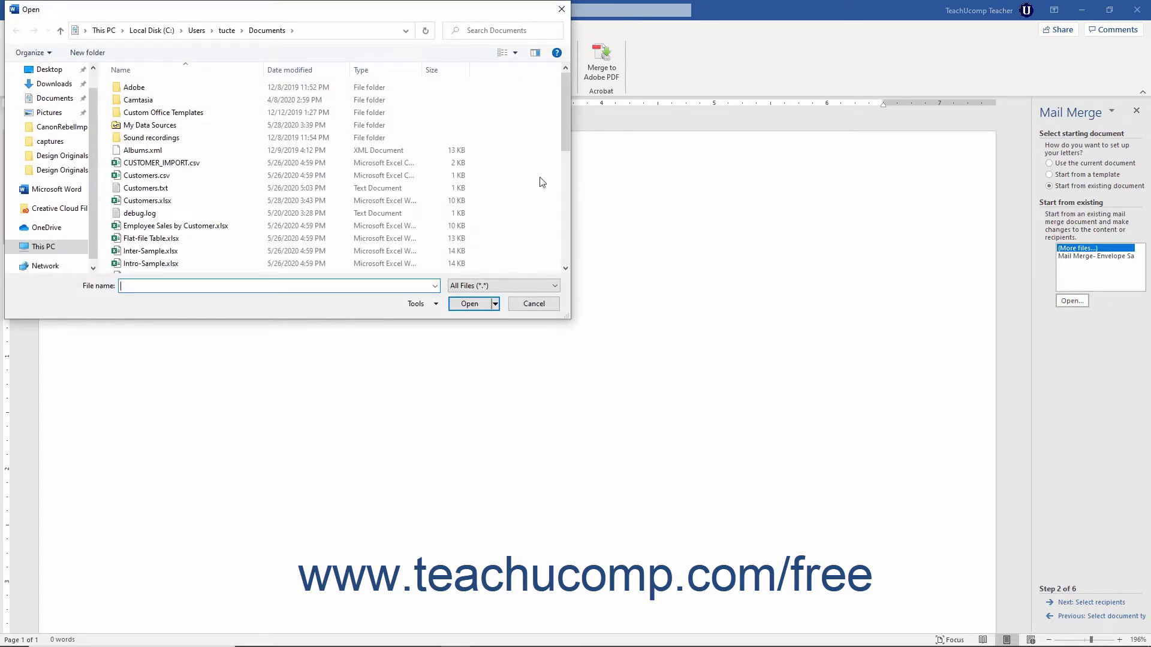
scroll(275, 194, down, 6)
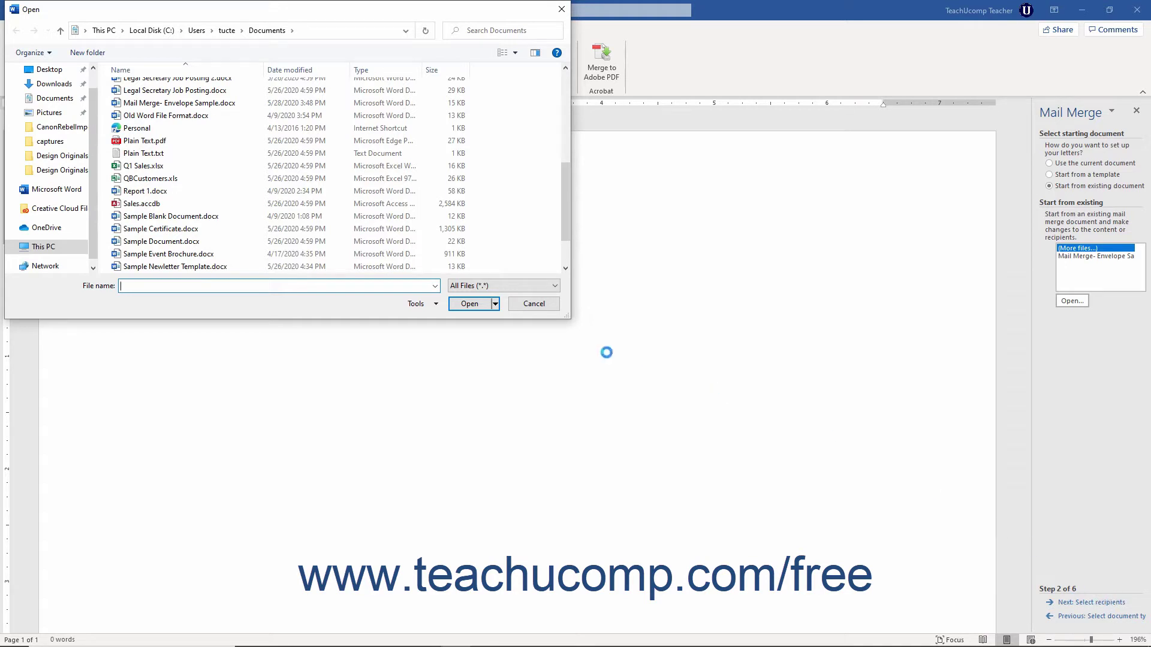
click(545, 306)
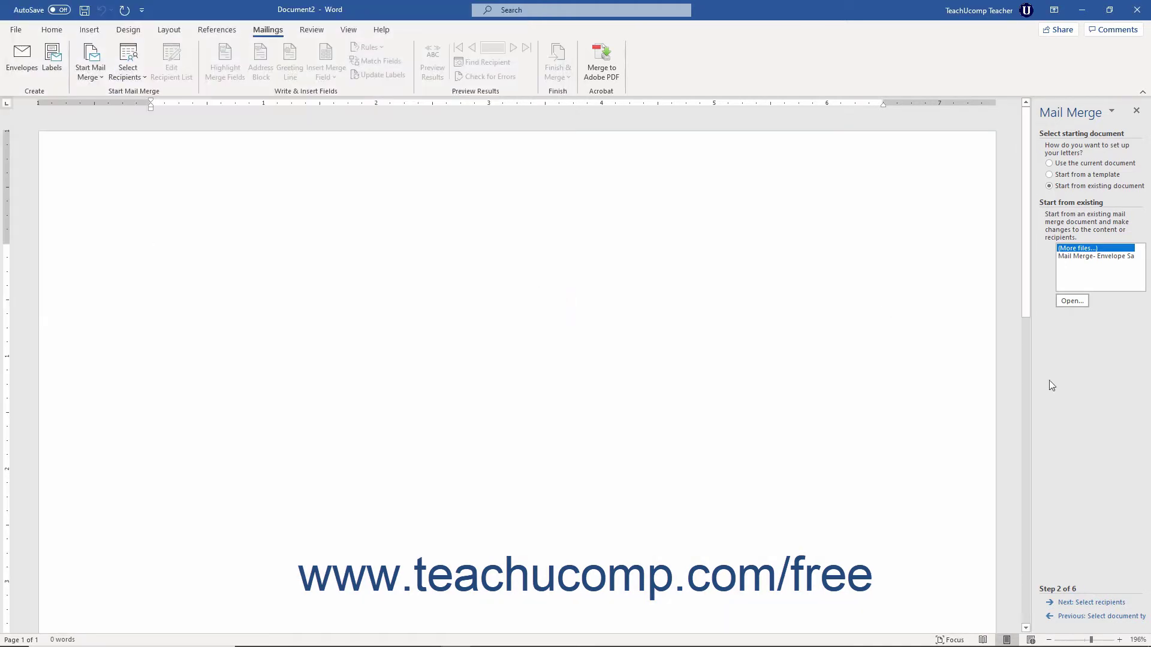
Step: Switch the merge document type to Envelopes, choose Change document layout as the starting point, and open the envelope options
click(1108, 617)
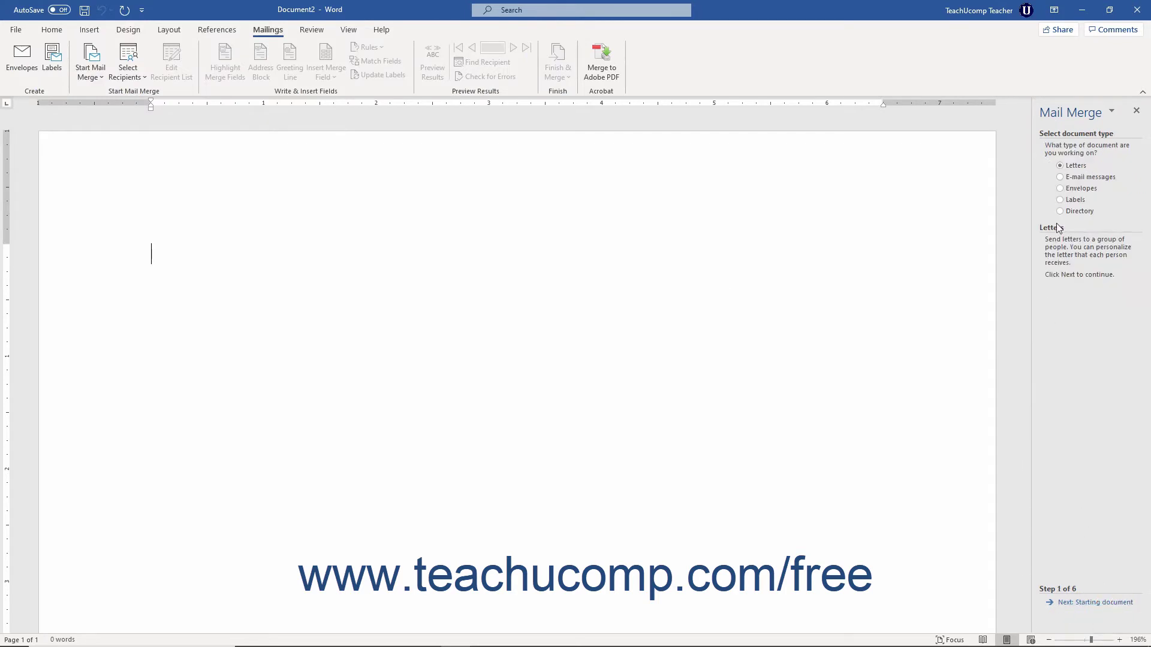
click(1061, 189)
click(1064, 201)
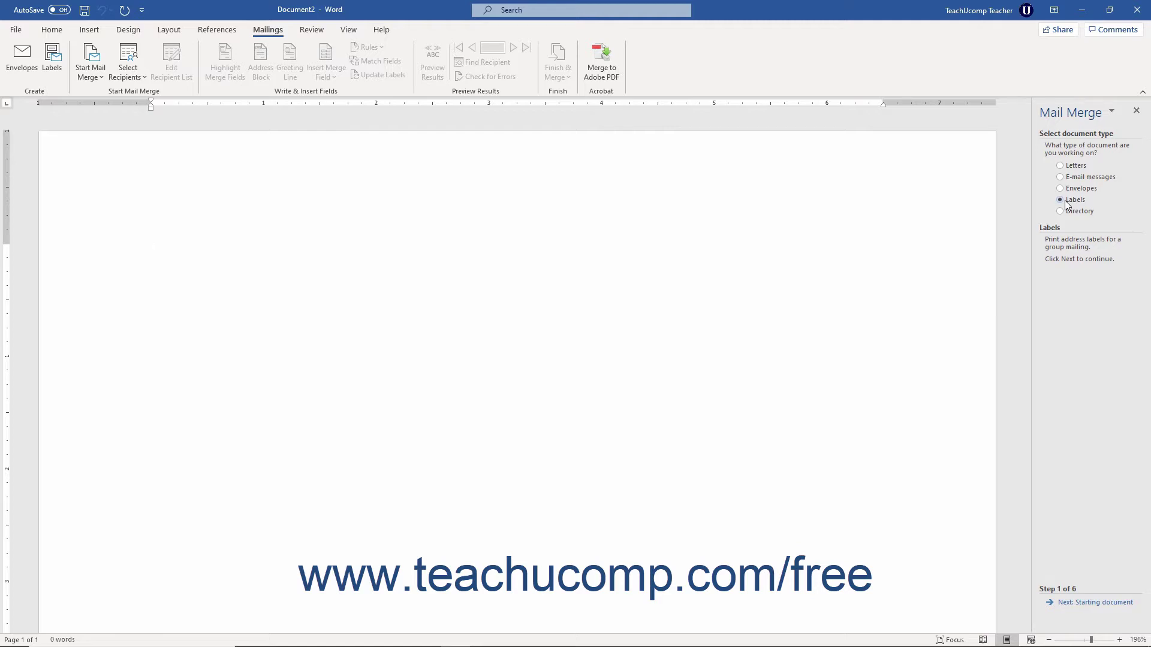
click(1061, 188)
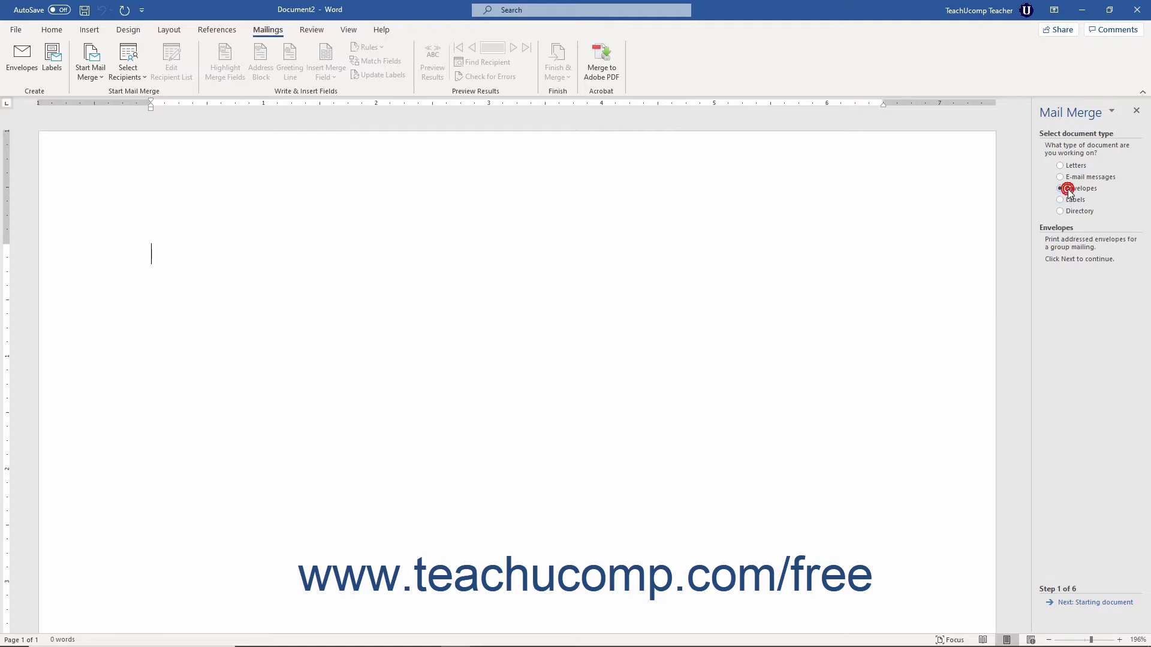
click(1093, 603)
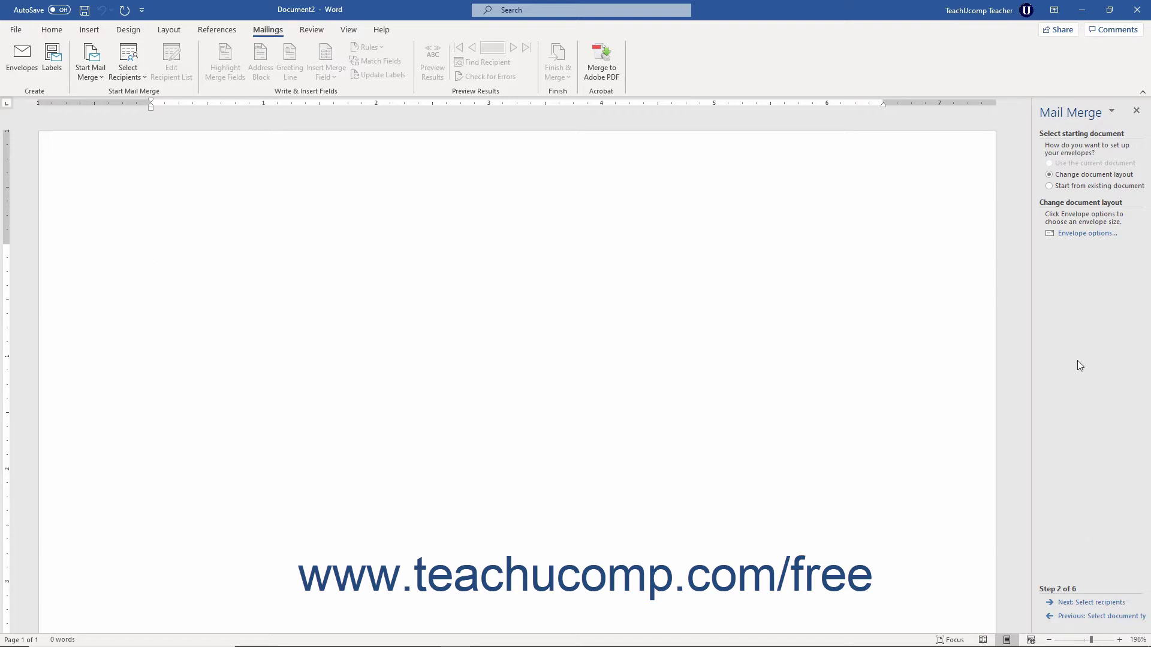
click(1092, 178)
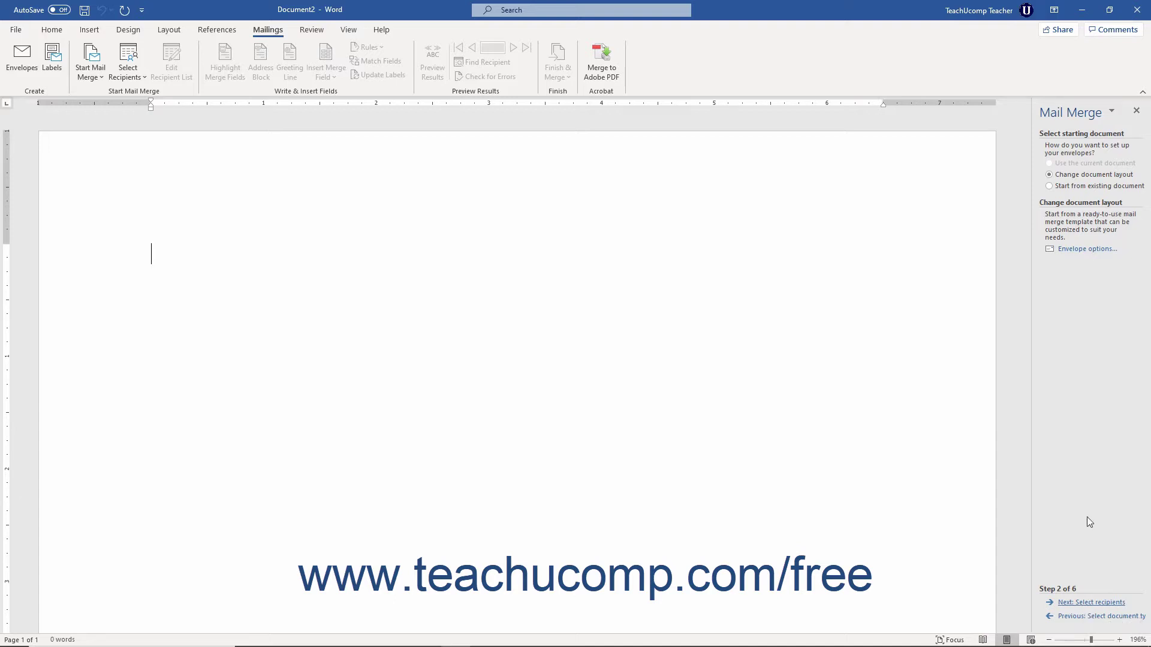
click(1080, 249)
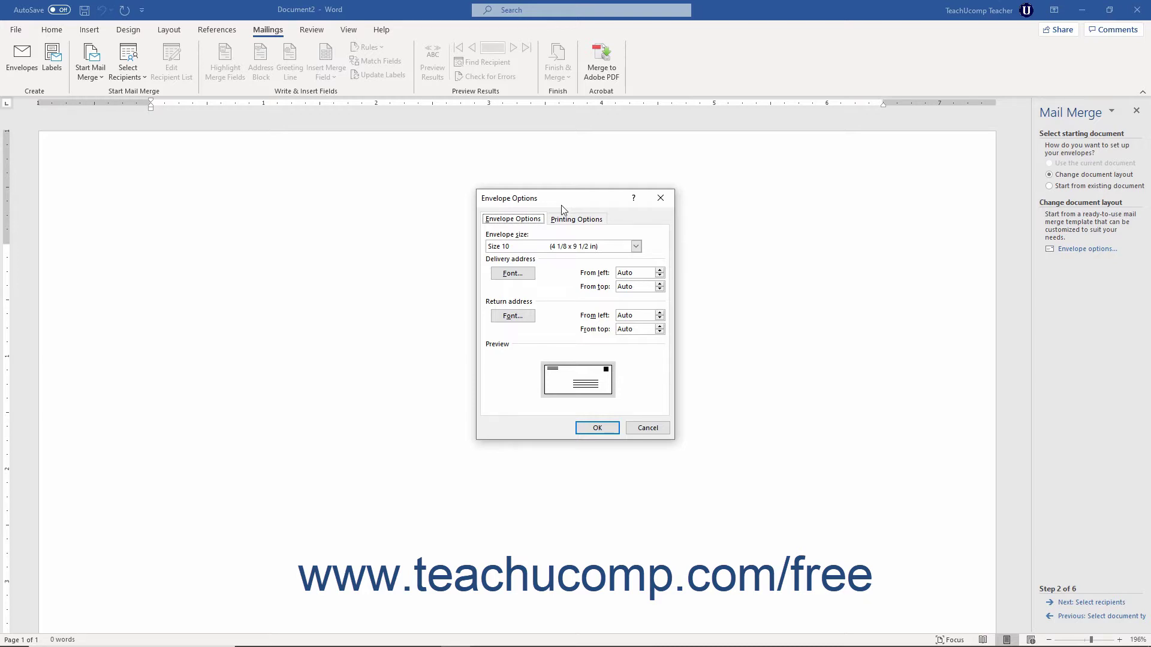
click(573, 246)
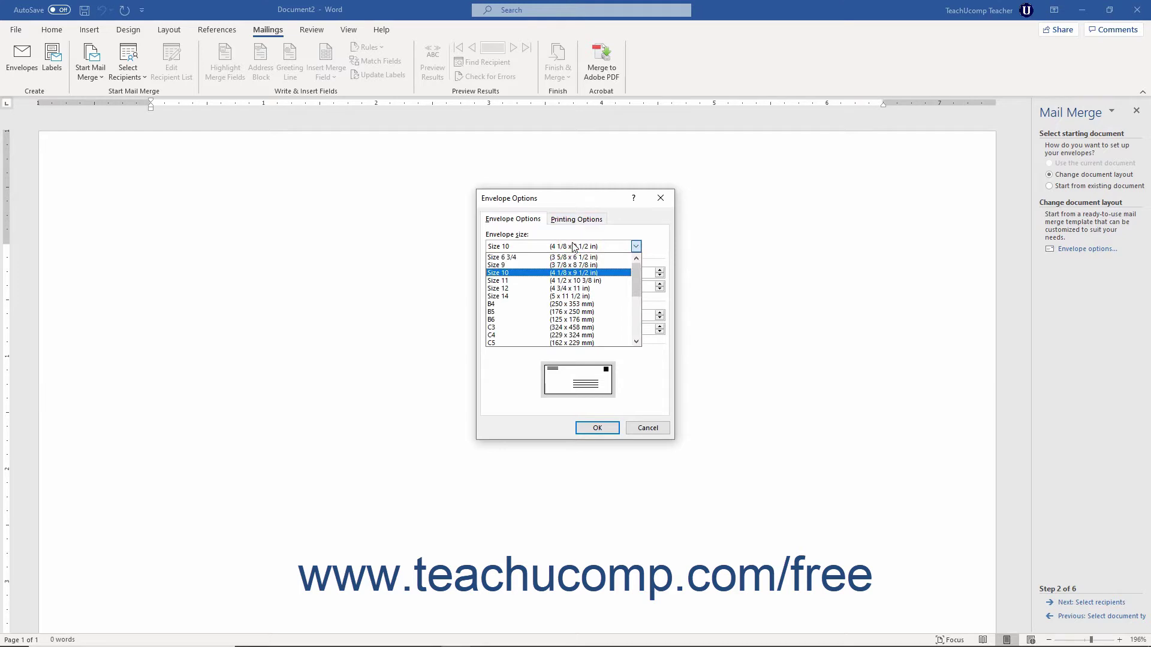
click(573, 245)
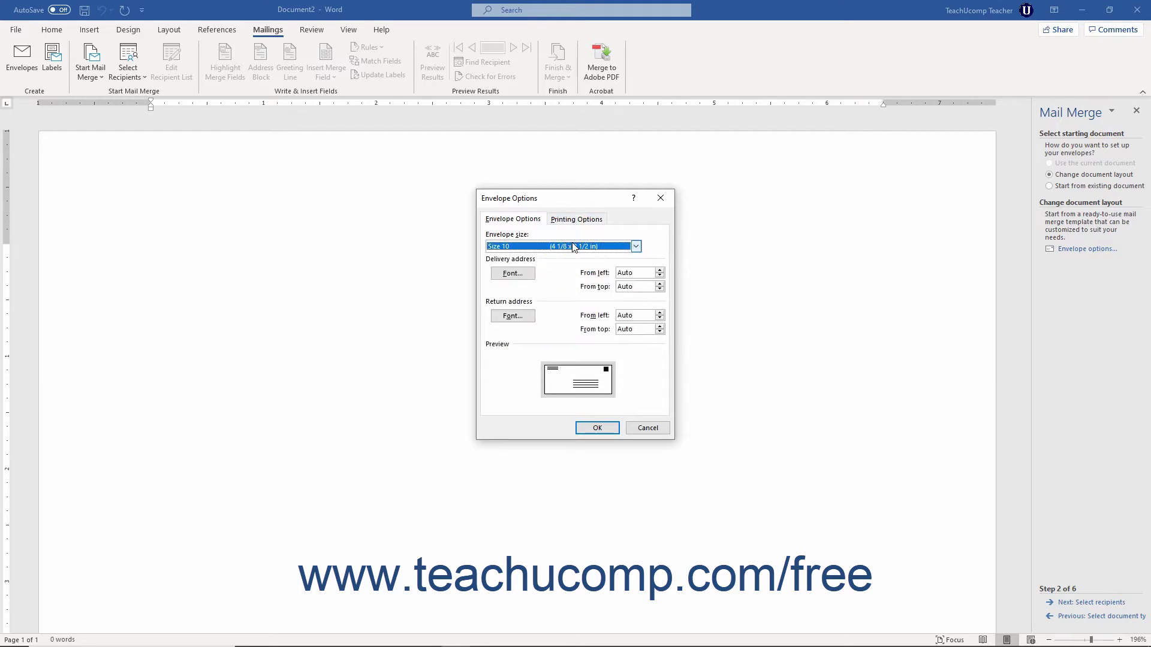
click(573, 246)
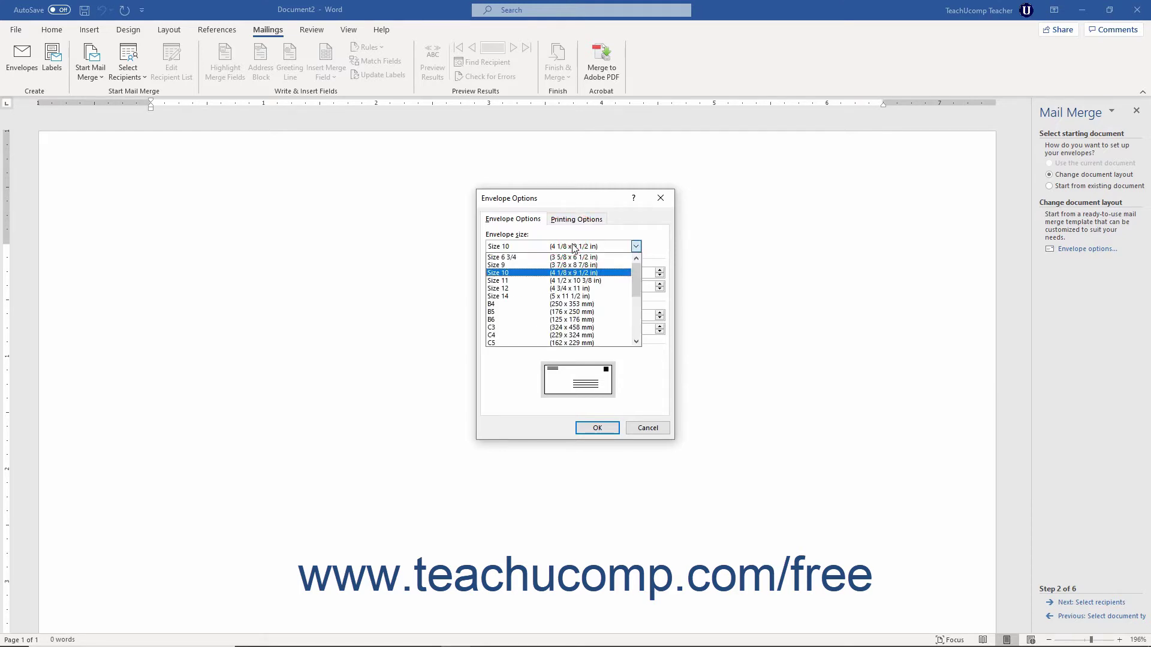
scroll(571, 323, down, 5)
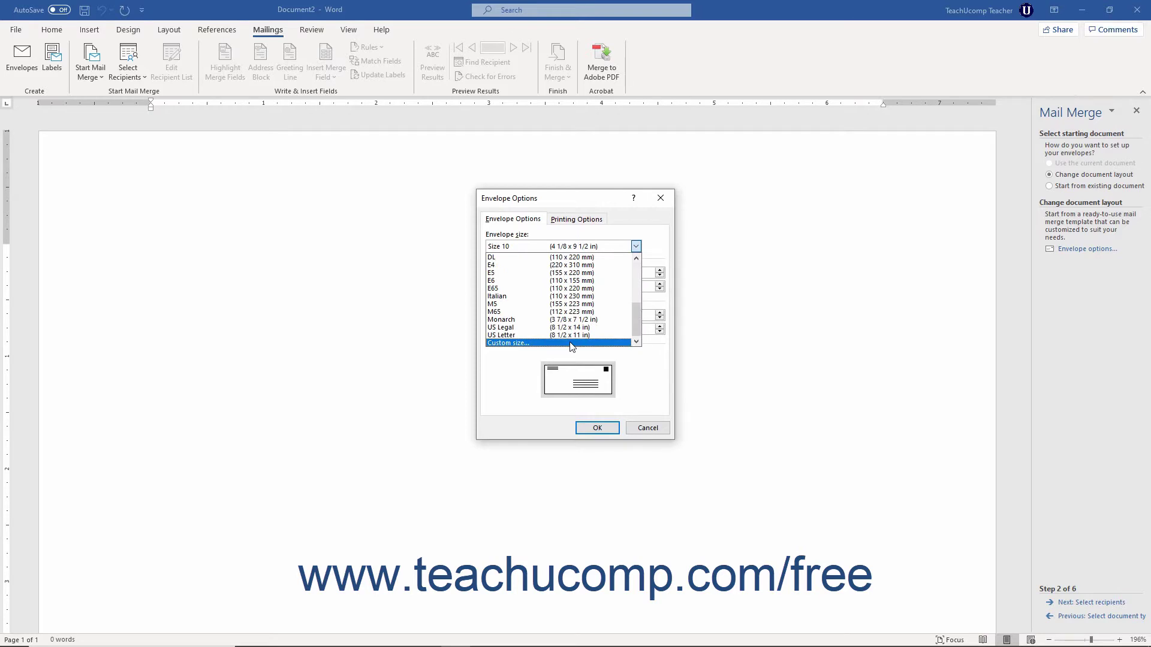
click(571, 342)
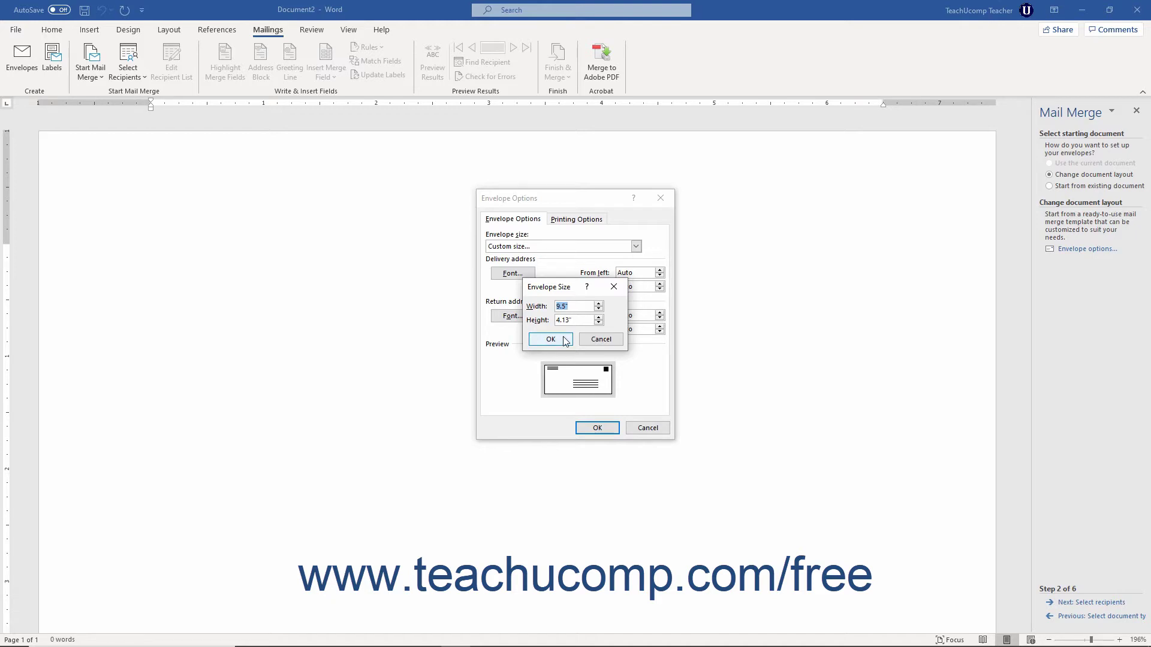
click(595, 340)
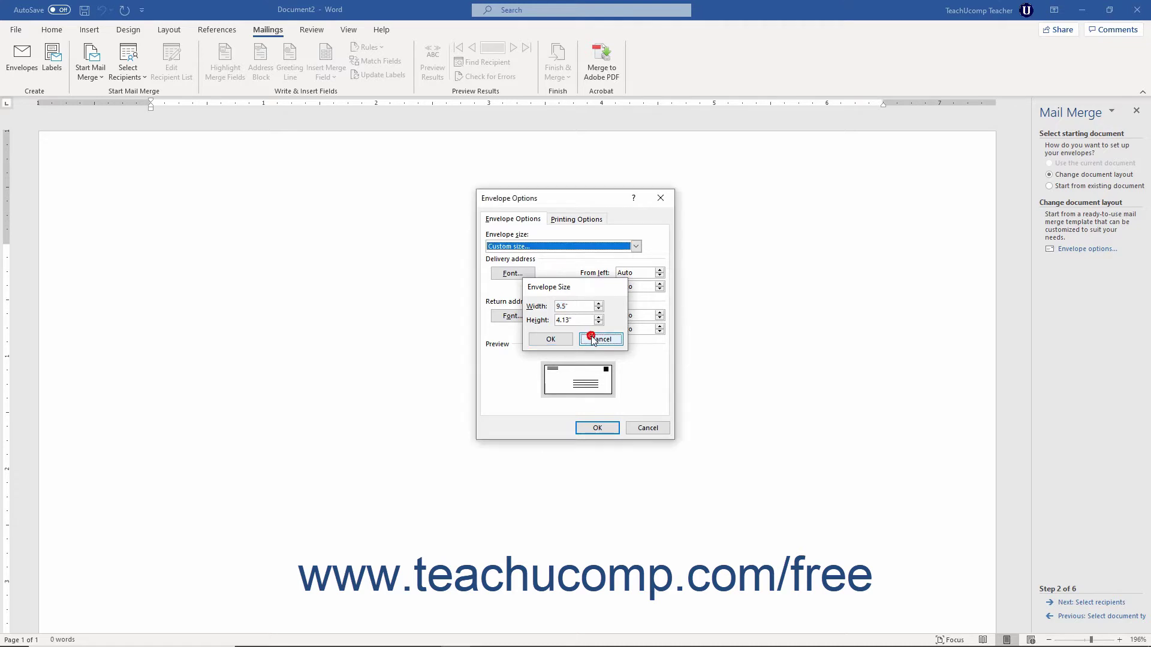
Step: Set the envelope size to Size 10 (4 1/8 x 9 1/2 in)
click(598, 246)
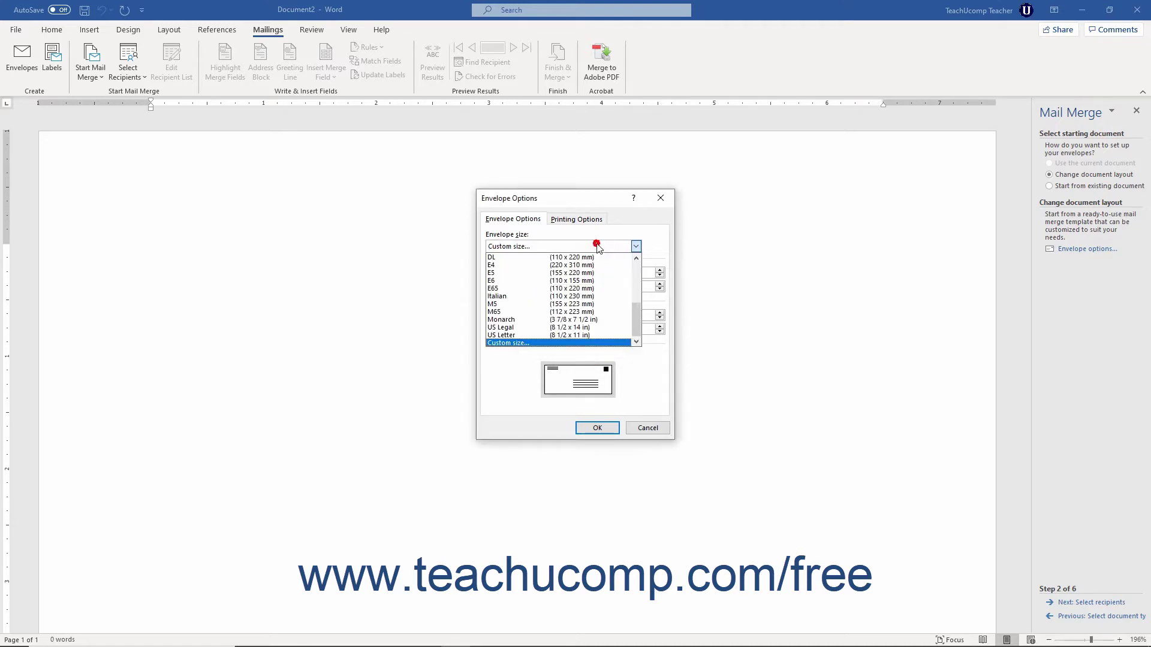
scroll(569, 290, up, 3)
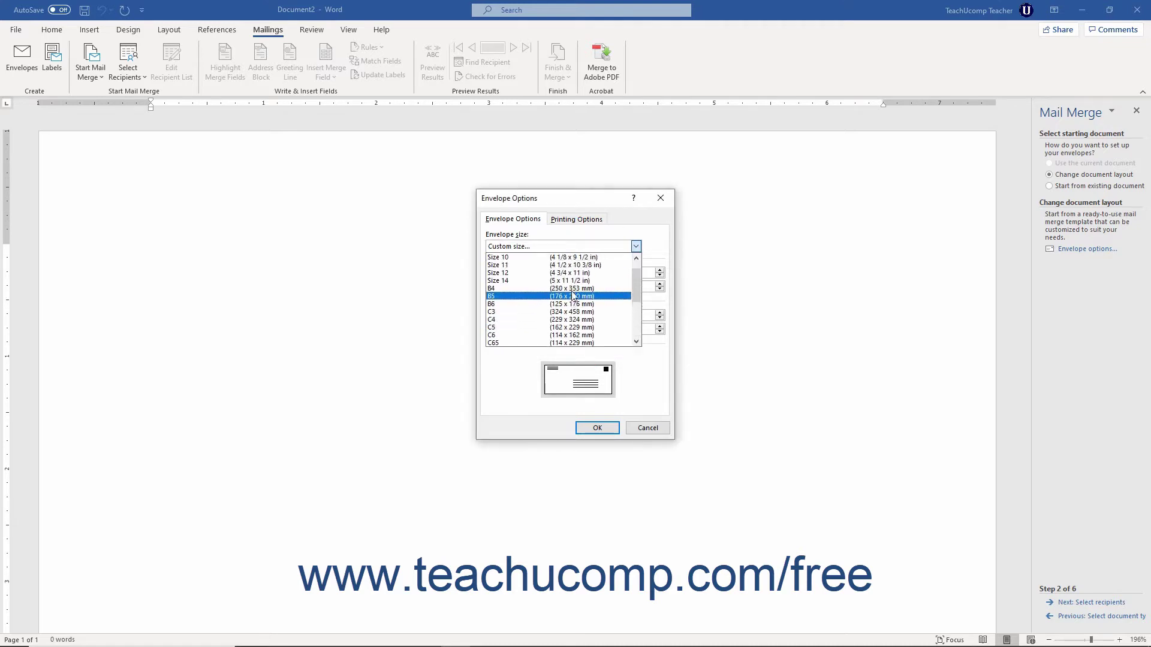
click(541, 275)
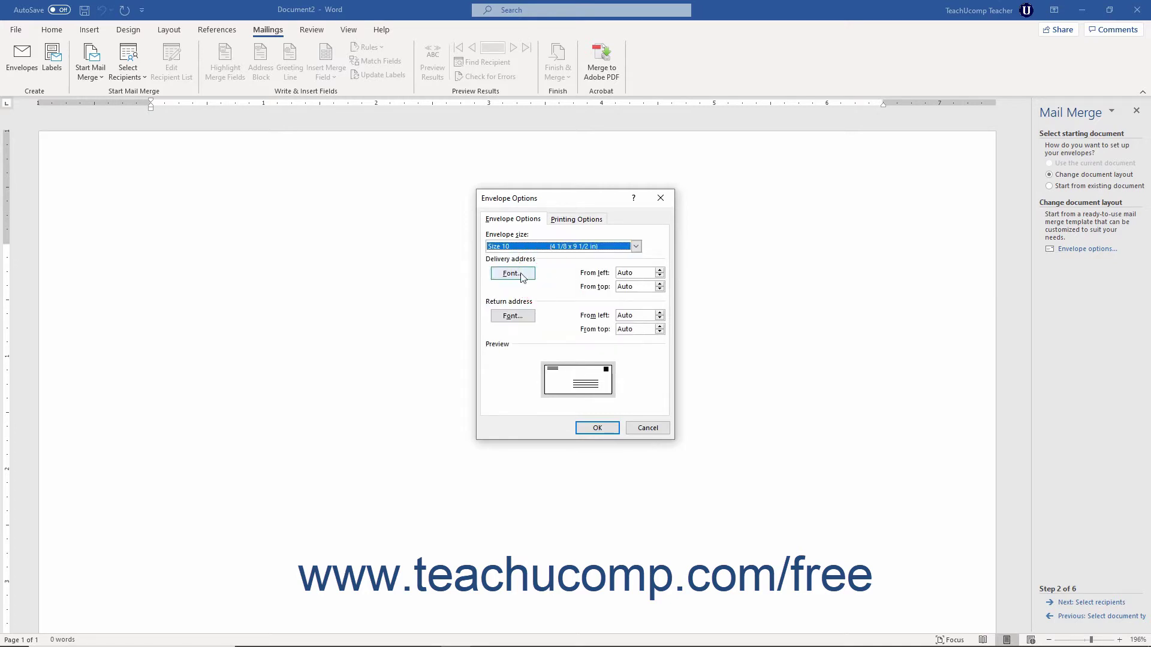
click(524, 219)
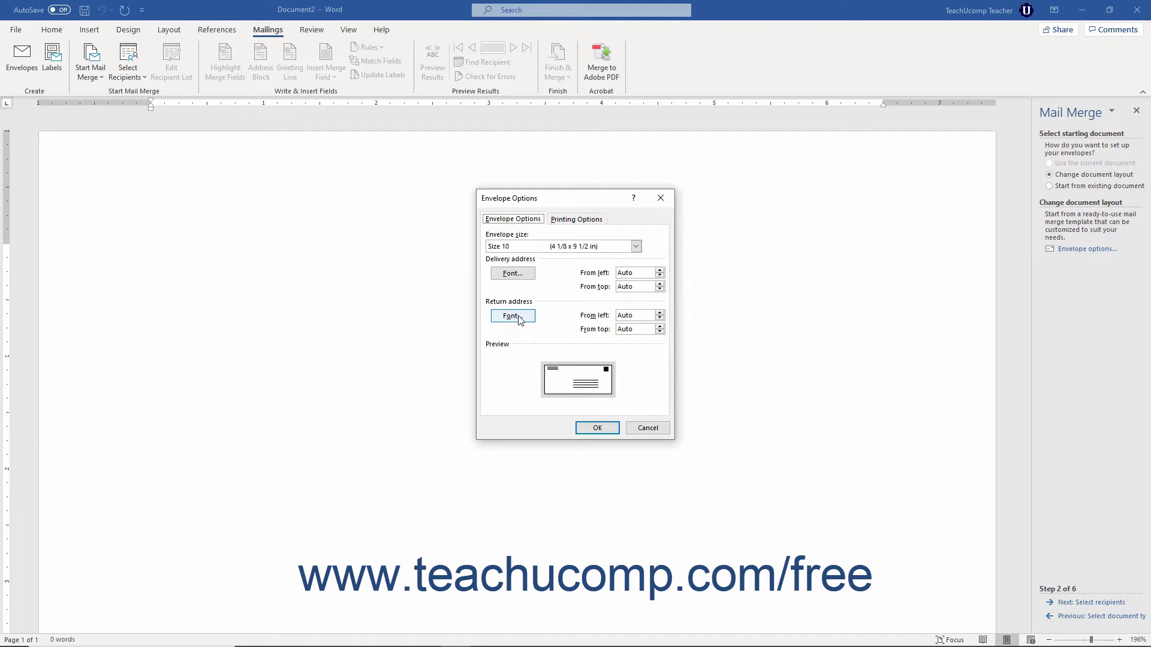
Step: Review the delivery address's font settings and its advanced character spacing and OpenType settings
click(512, 273)
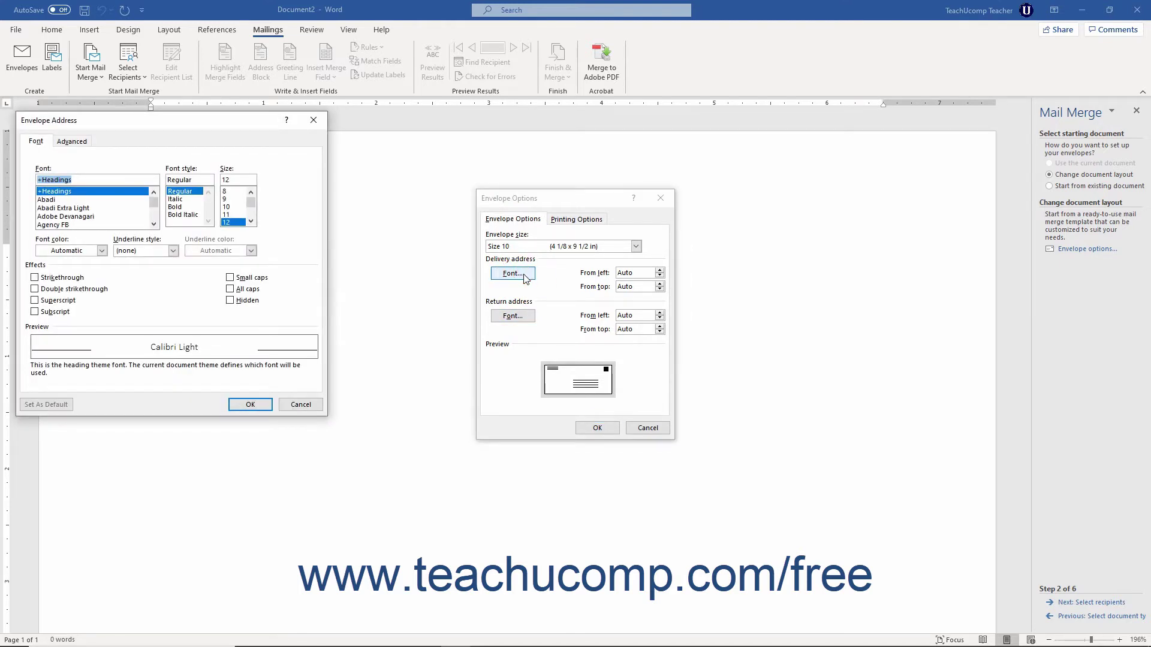
click(43, 142)
click(67, 142)
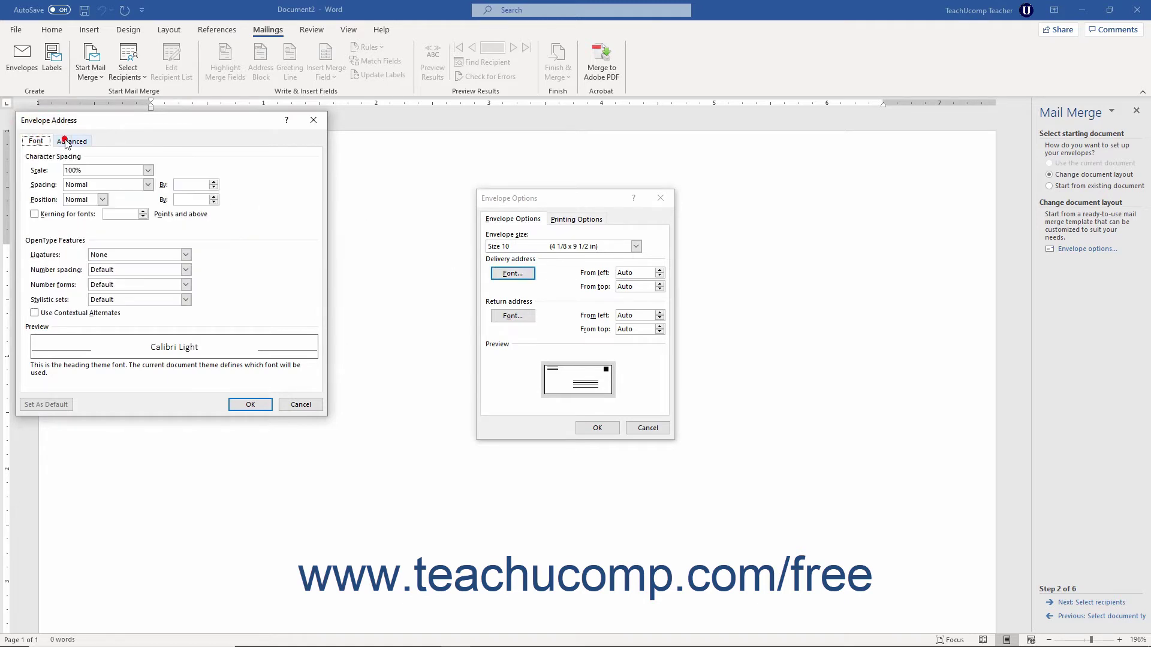
click(37, 140)
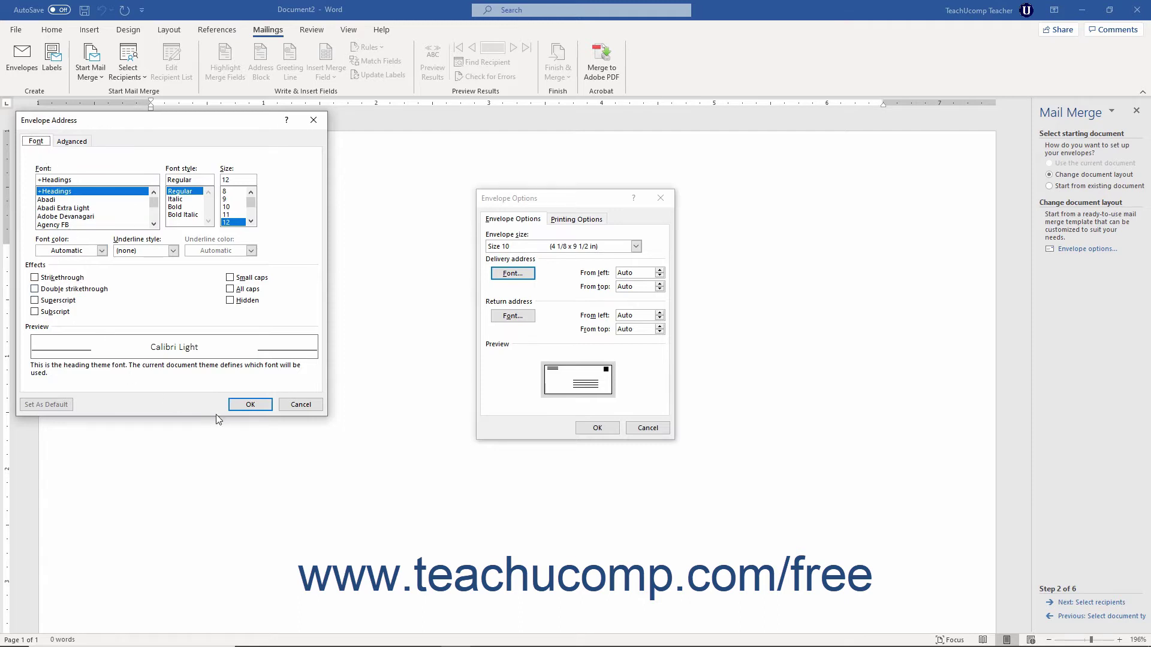
click(248, 405)
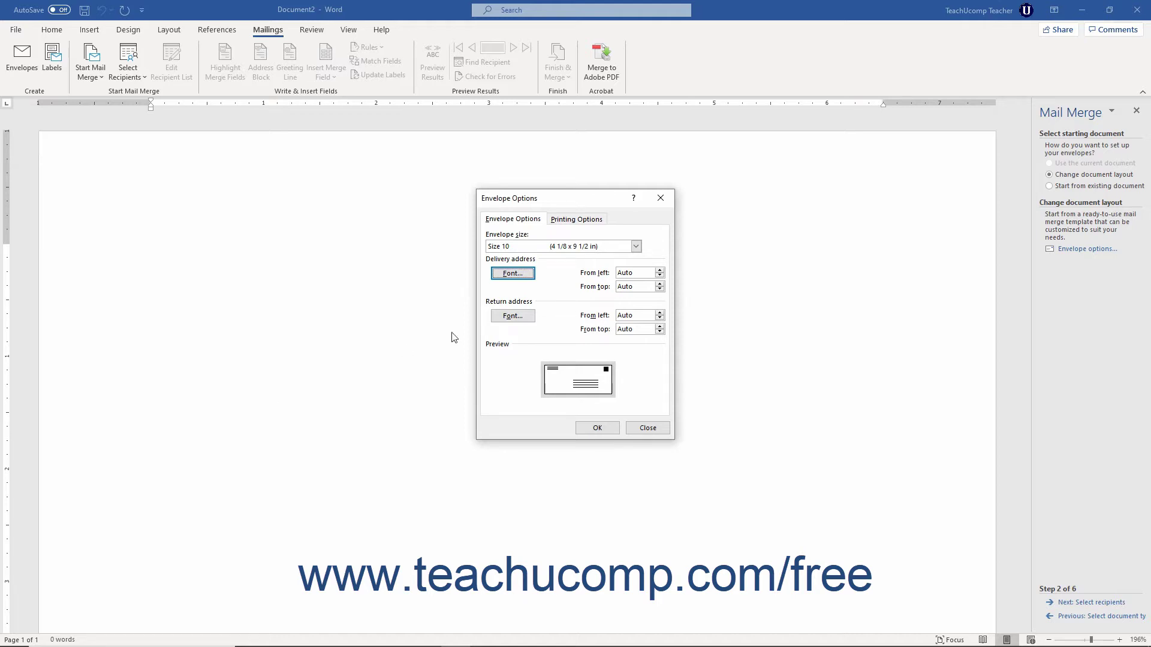
Step: Check the envelope's printing options and apply the envelope setup to the document
click(564, 223)
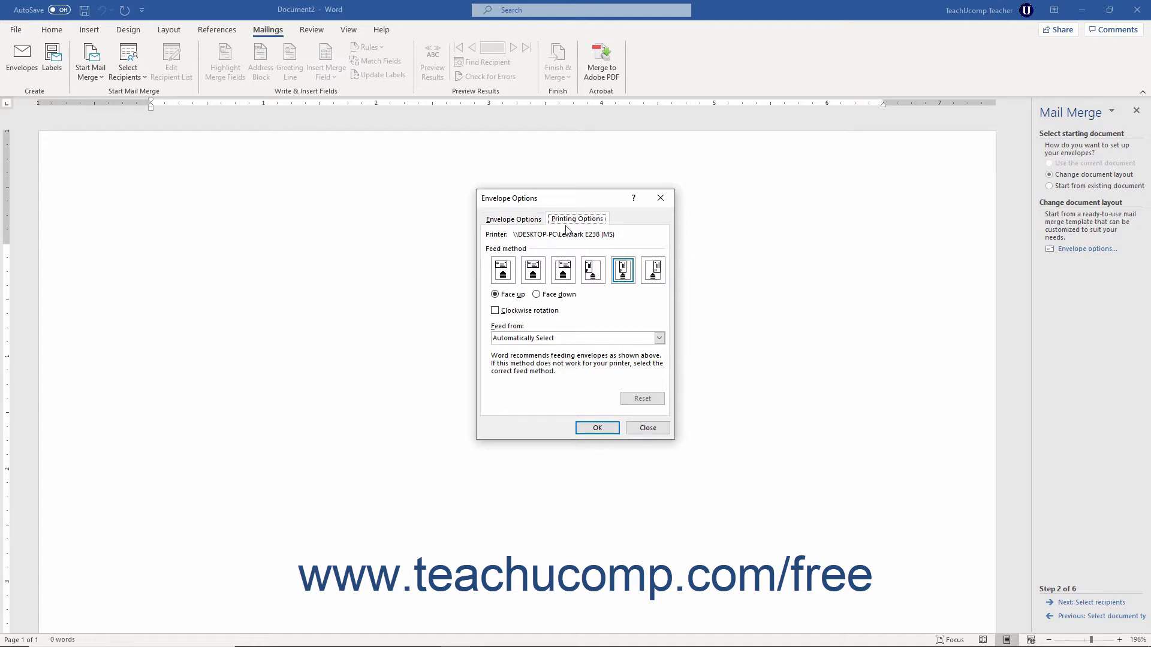
click(585, 430)
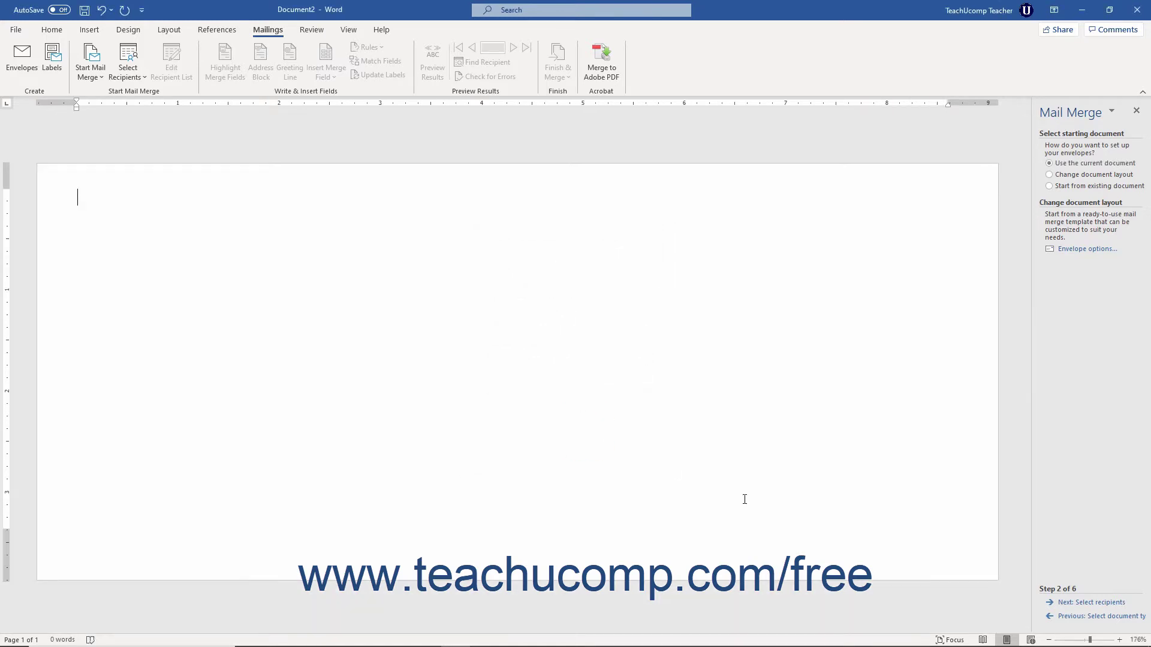
Step: Switch the merge document type to Labels, choose Change document layout as the starting point, and open the label options
click(1084, 615)
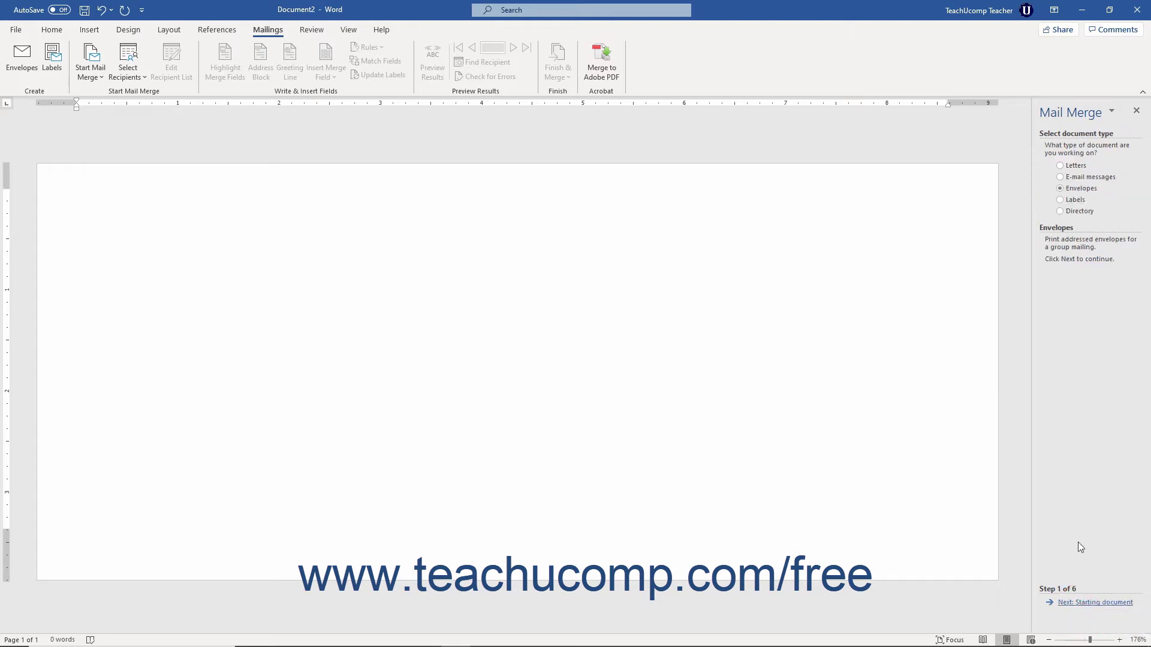
click(1068, 204)
click(1093, 603)
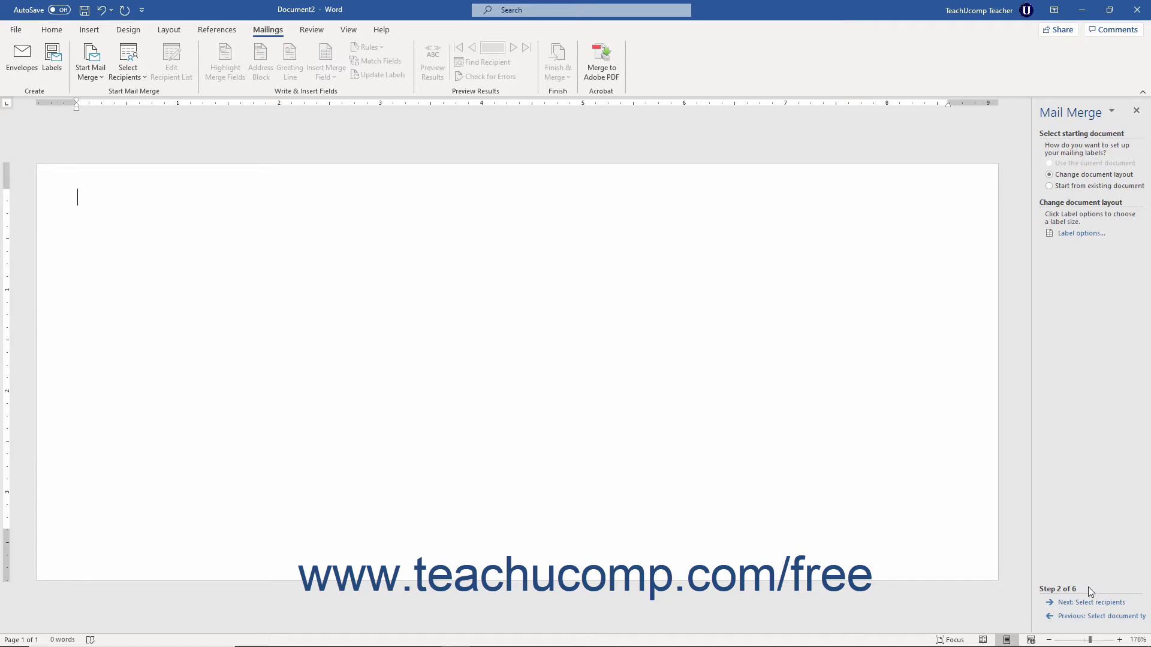
click(1071, 175)
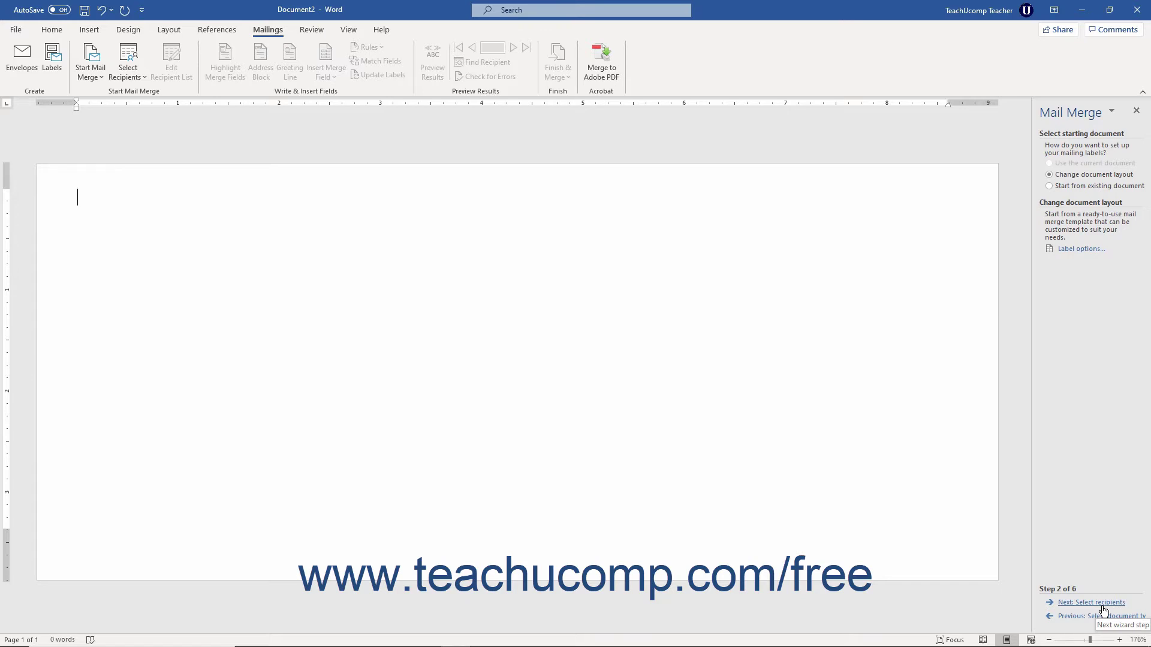
click(1079, 249)
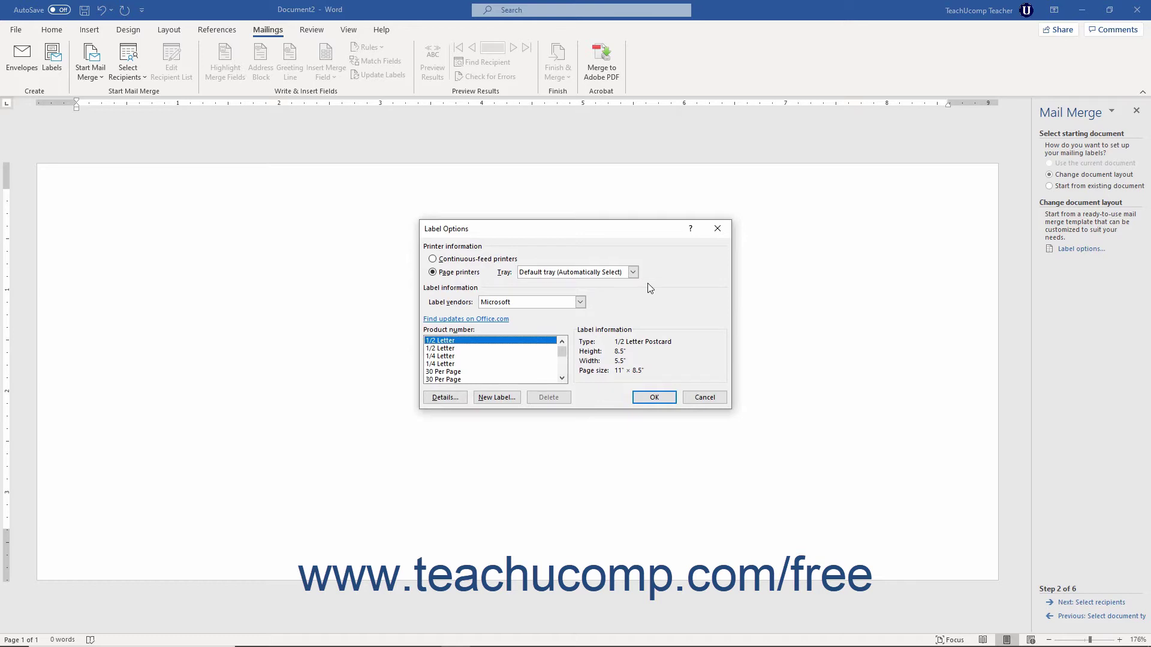
Step: Compare the continuous-feed and page printer settings, keep Page printers, and check the available tray choices
click(493, 260)
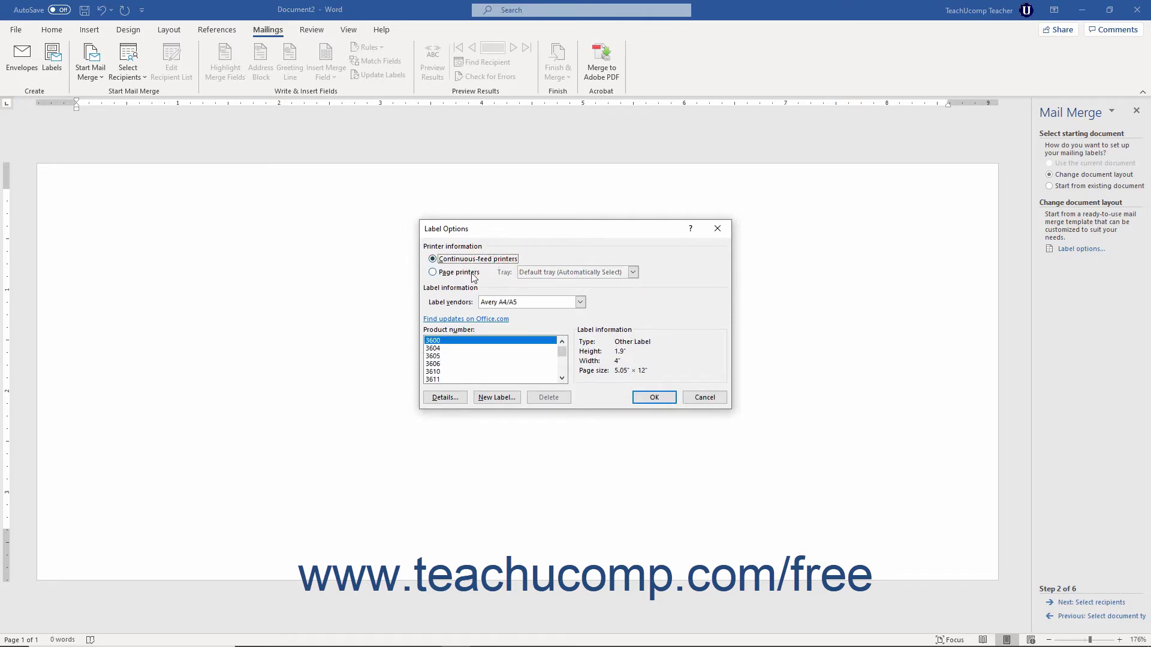
click(475, 273)
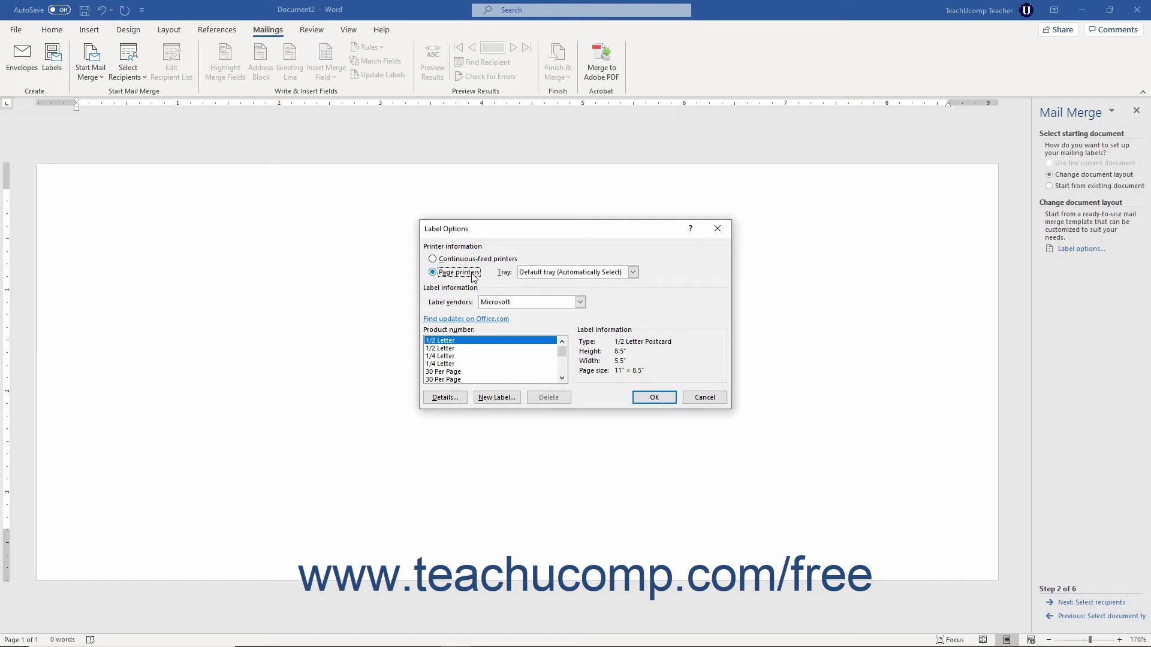
click(632, 272)
click(629, 273)
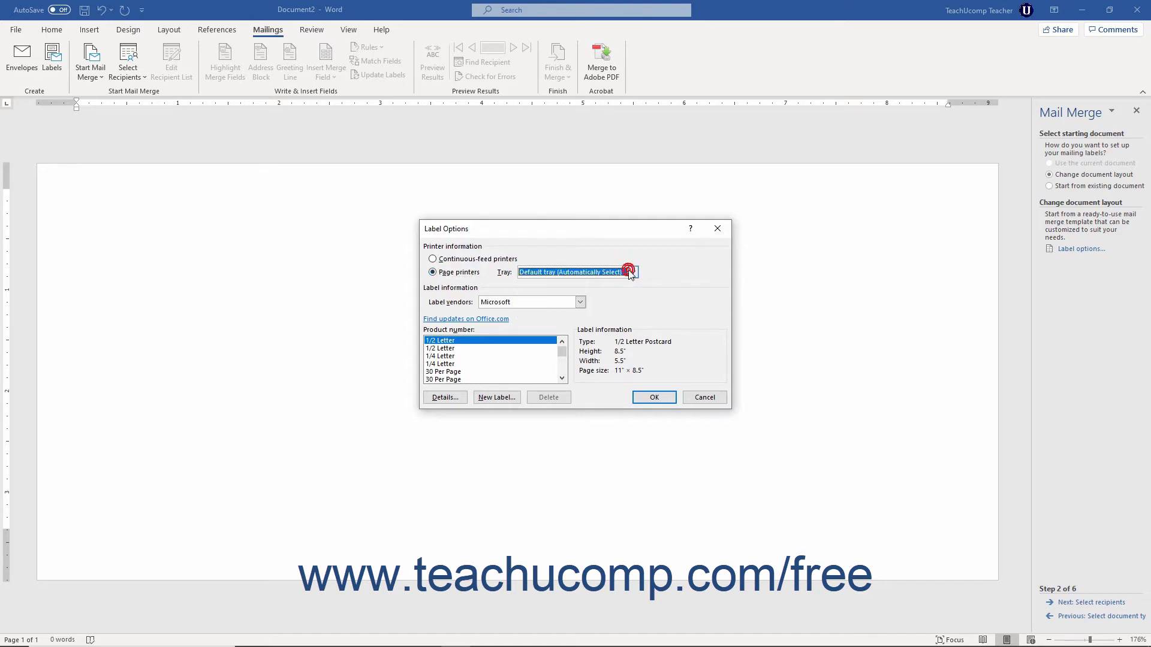
Step: Choose Avery US Letter as the label vendor and 18160 Address Labels as the product, and review that label's details
click(501, 302)
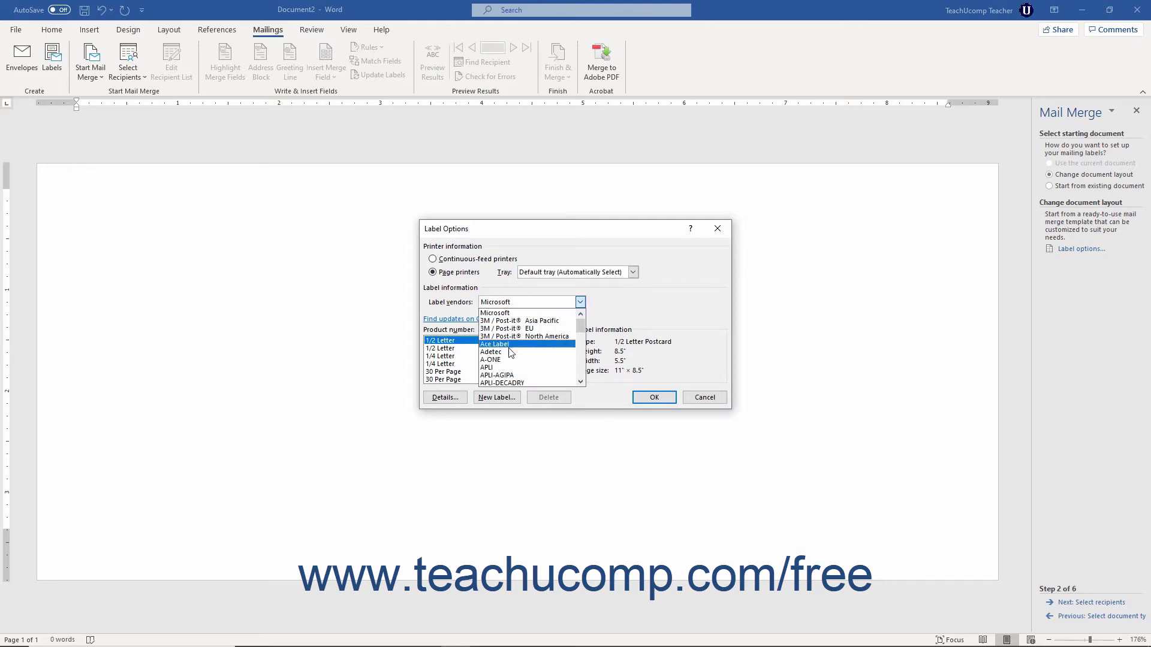
scroll(513, 353, down, 1)
click(522, 375)
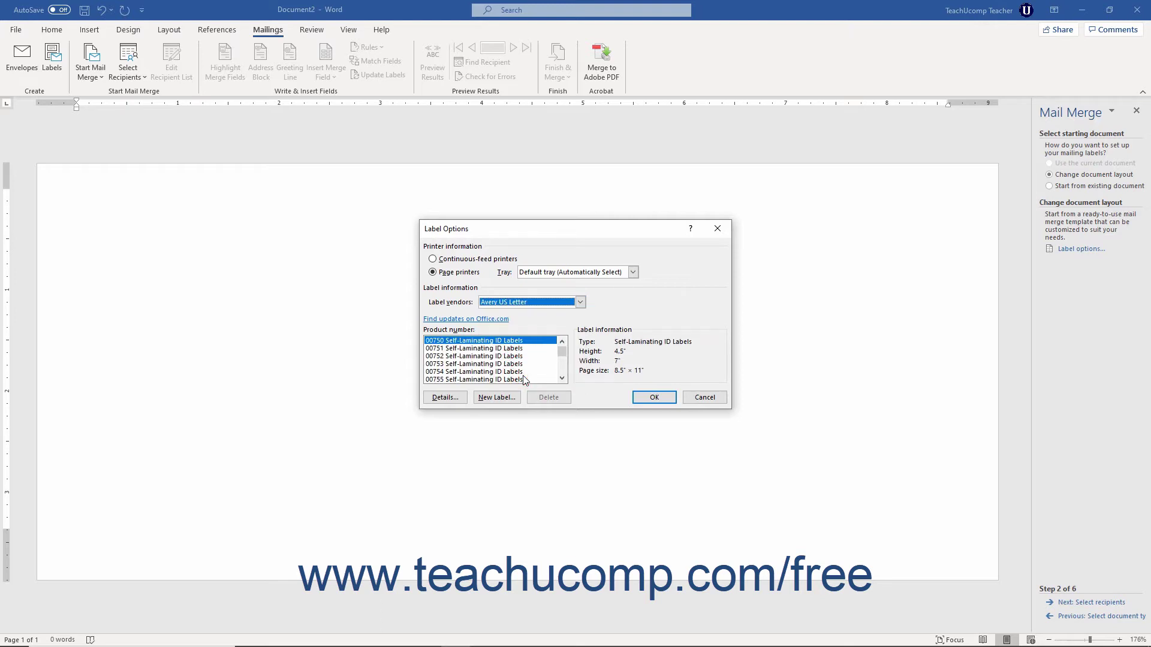
drag(562, 351, 563, 357)
click(491, 372)
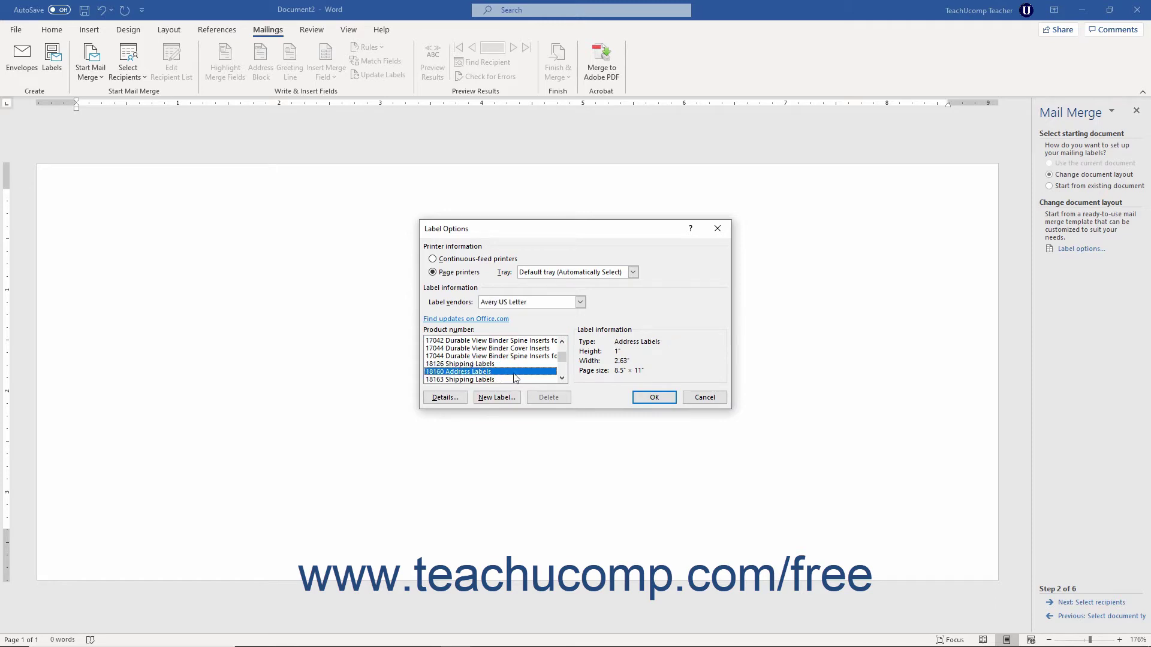
click(457, 400)
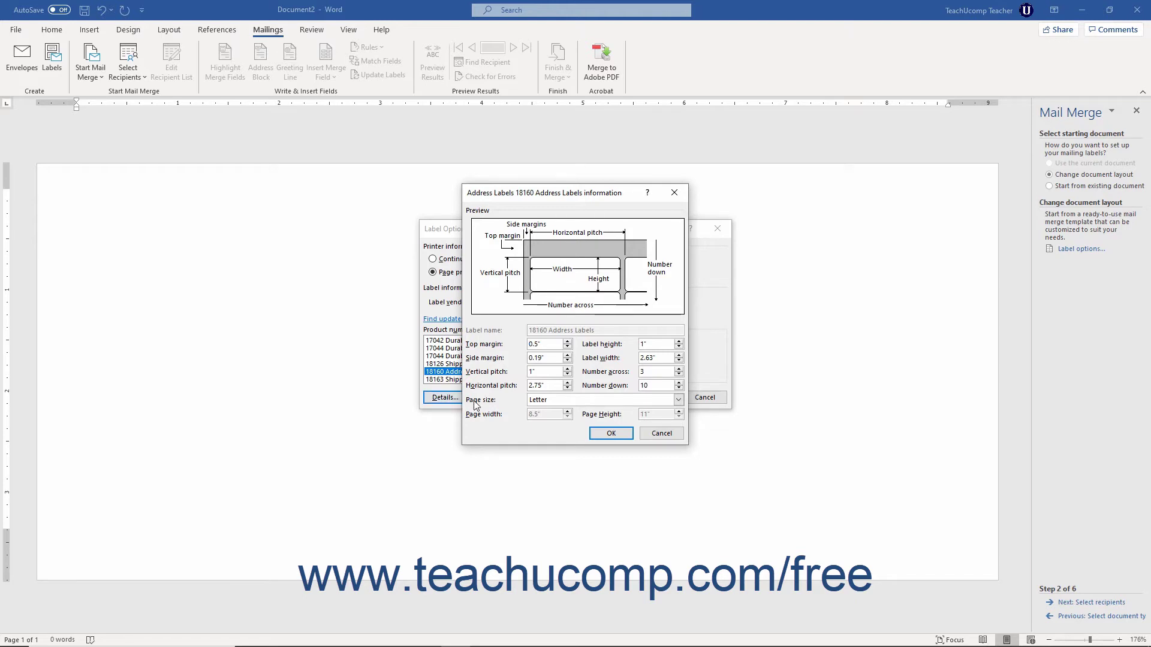
click(611, 433)
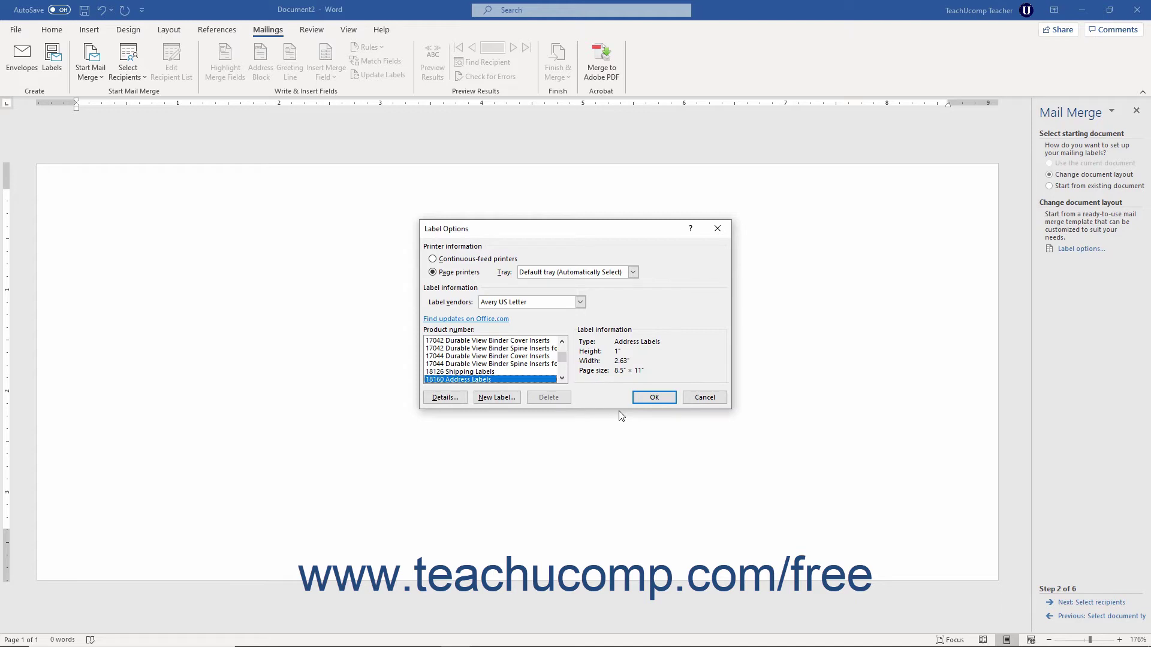
click(496, 397)
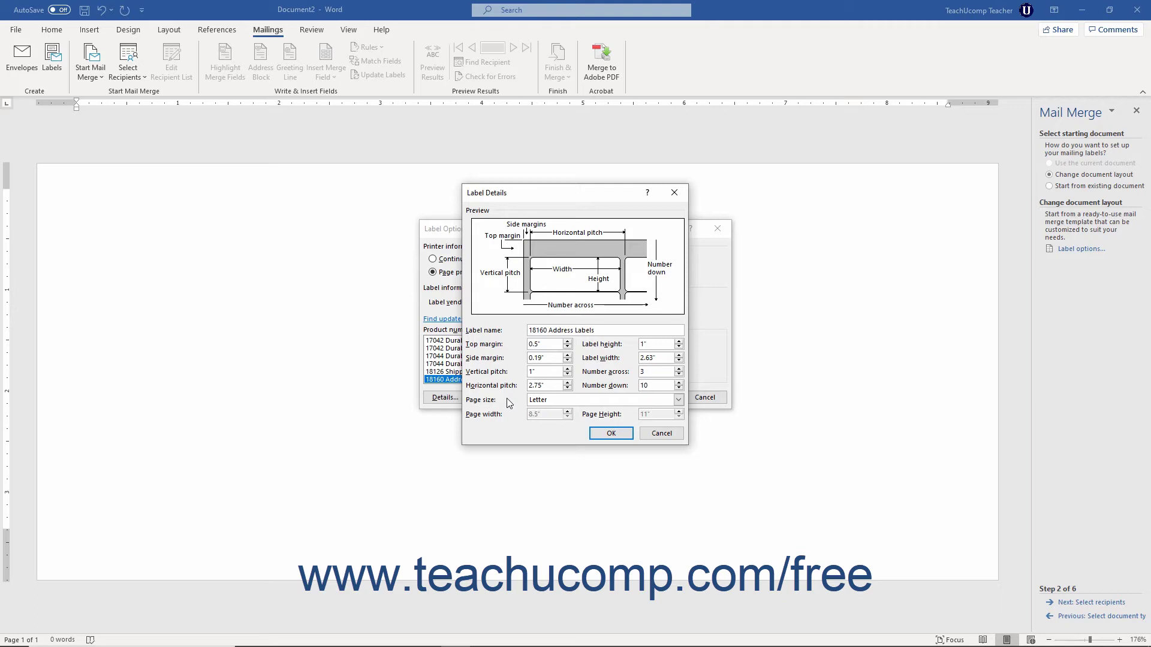
click(601, 331)
drag(601, 330, 501, 333)
text(Custom Labels)
click(662, 433)
Step: Apply the 18160 Address Labels layout to the document, allowing its current contents to be deleted
click(480, 380)
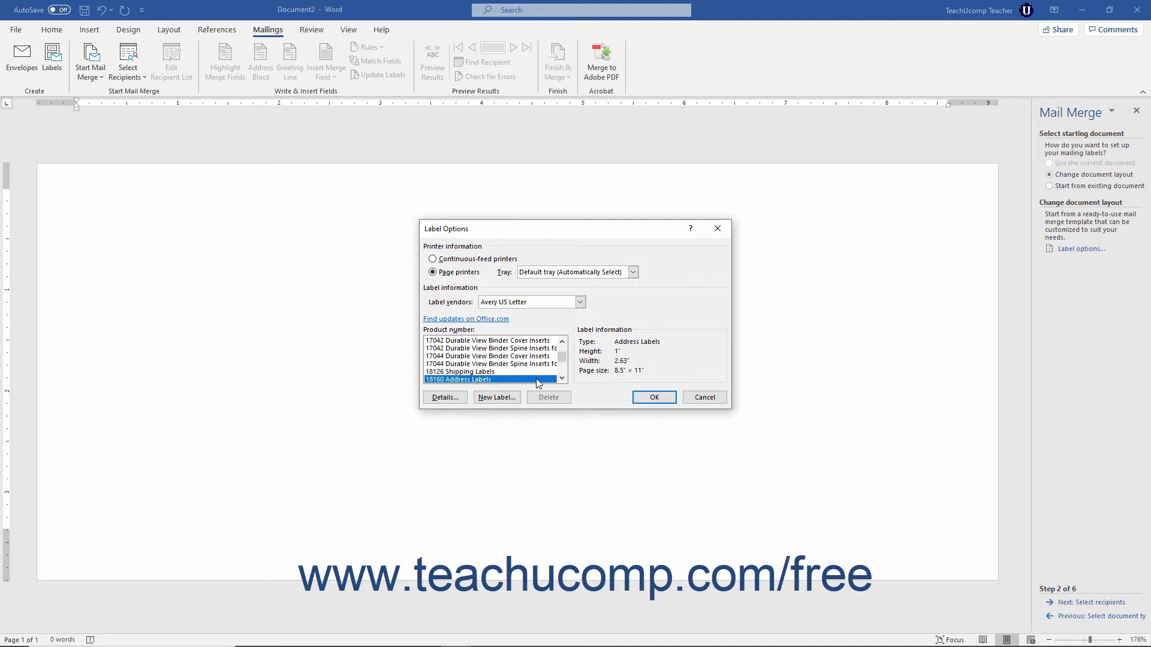
click(651, 398)
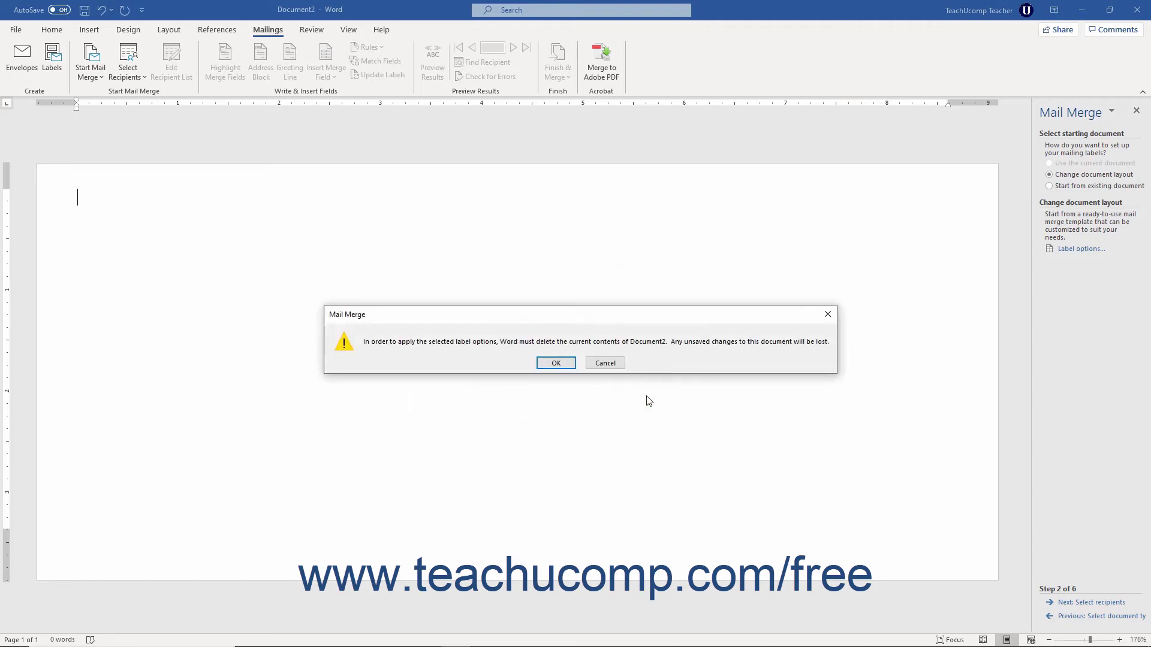
click(563, 364)
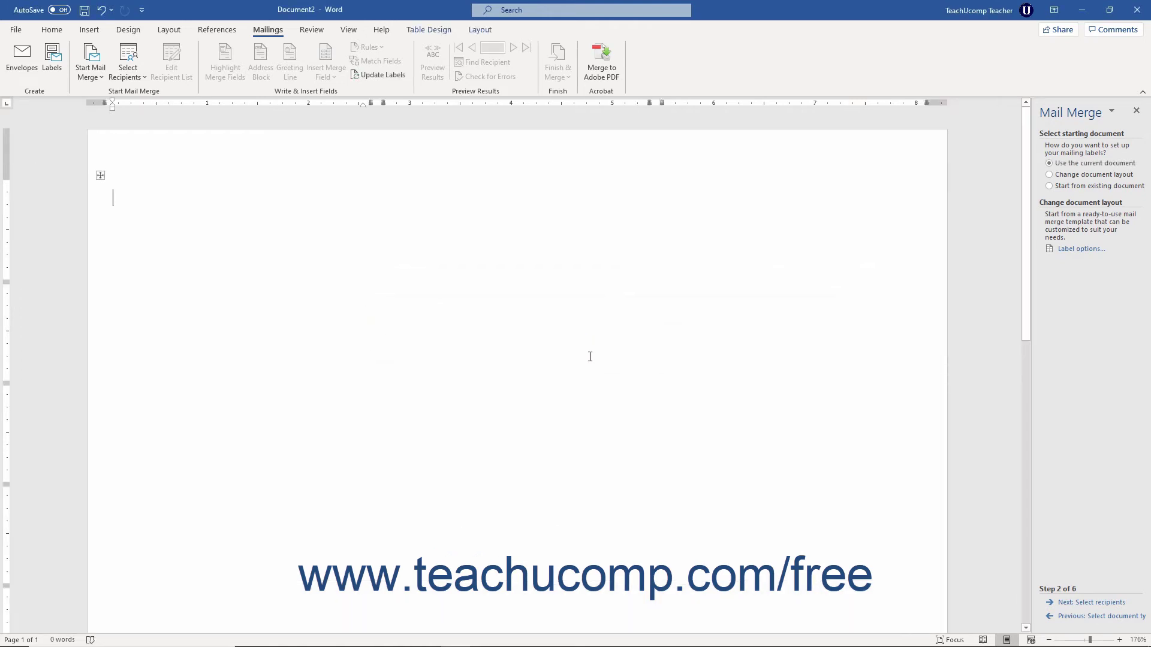
Step: Continue to recipient selection and use Customers.xlsx from the Documents folder as the existing recipient list
click(1092, 603)
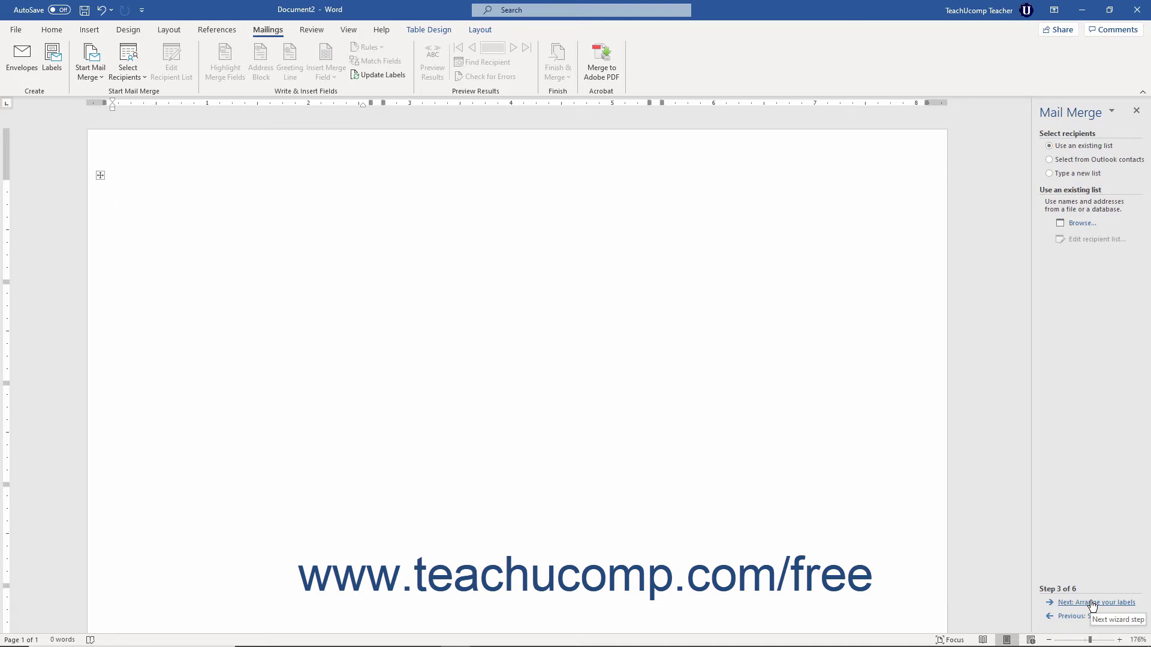
click(1094, 148)
click(1084, 223)
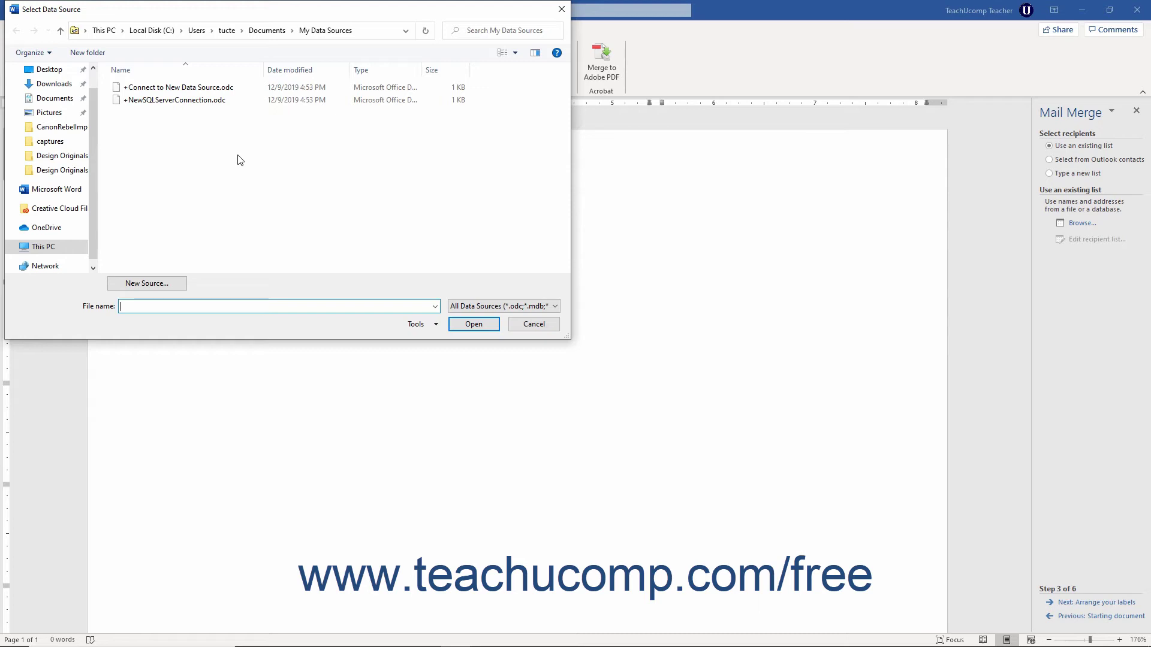
click(60, 99)
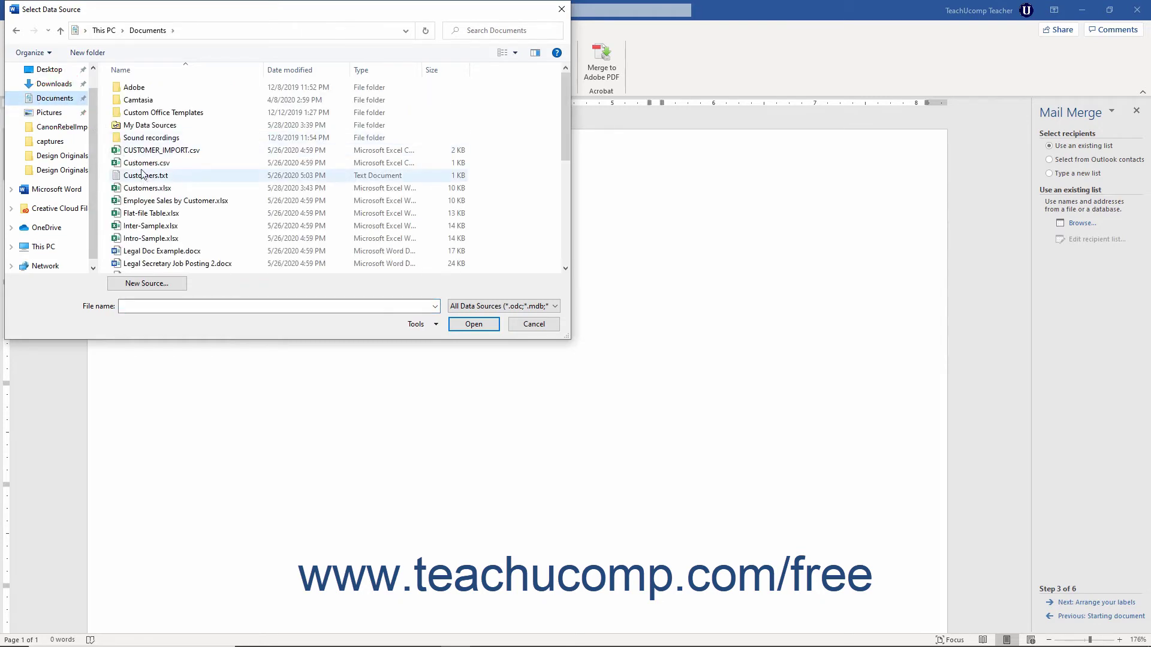
click(145, 191)
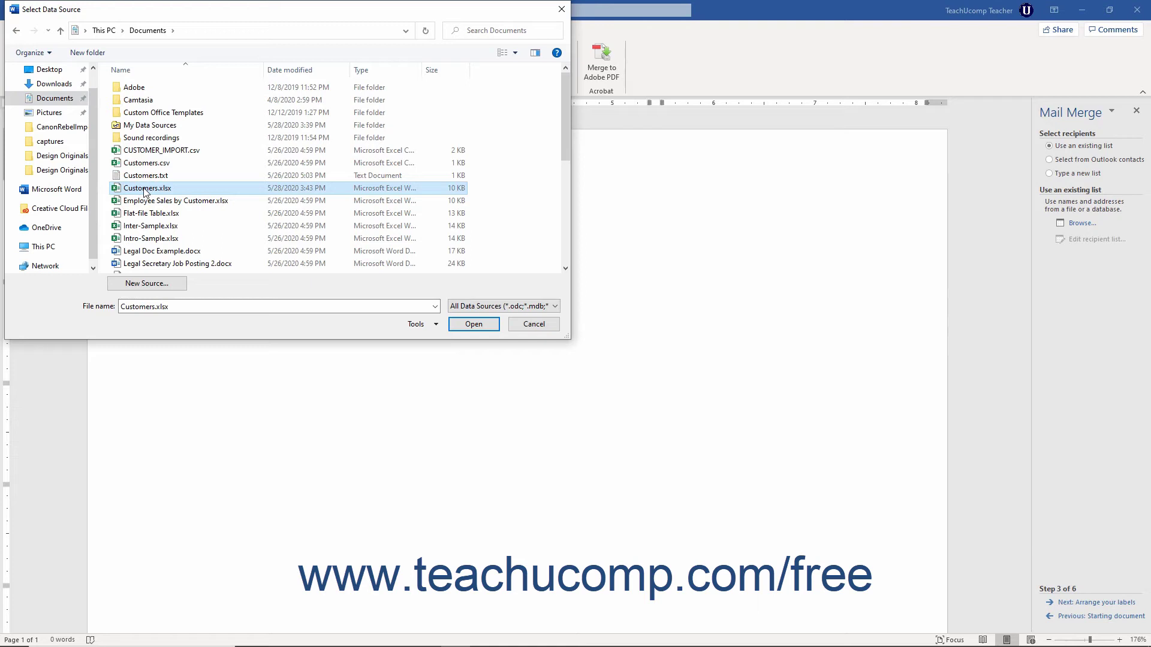
double_click(145, 190)
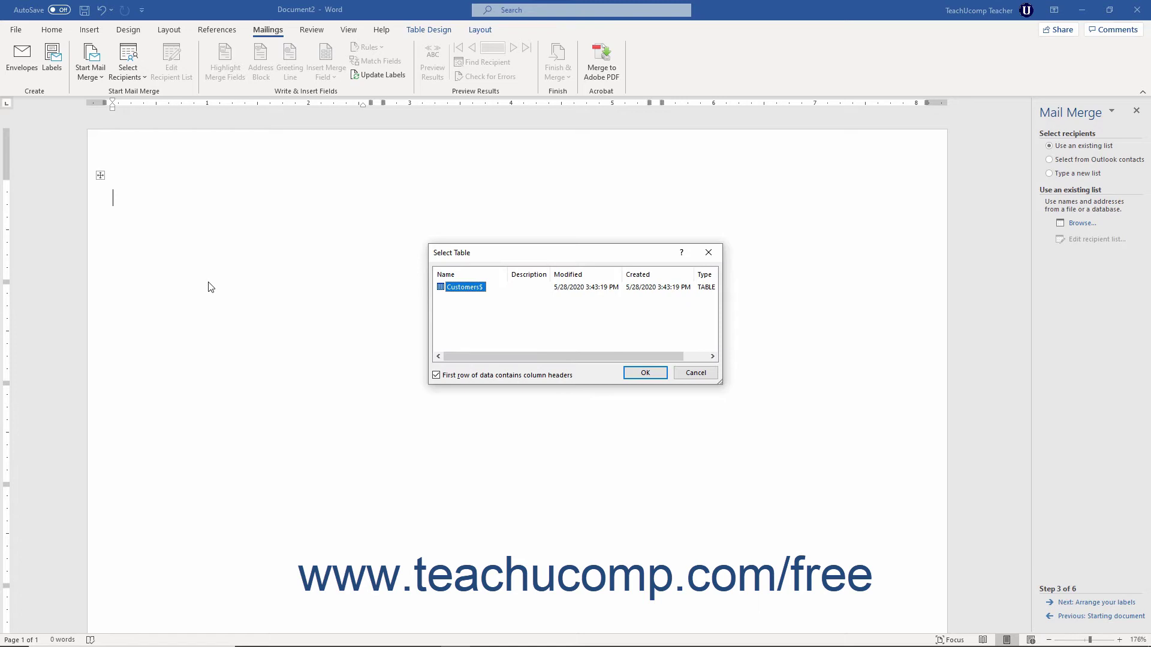
Step: Use the Customers$ table as the data source and accept all of its recipients for the merge
click(471, 288)
click(645, 374)
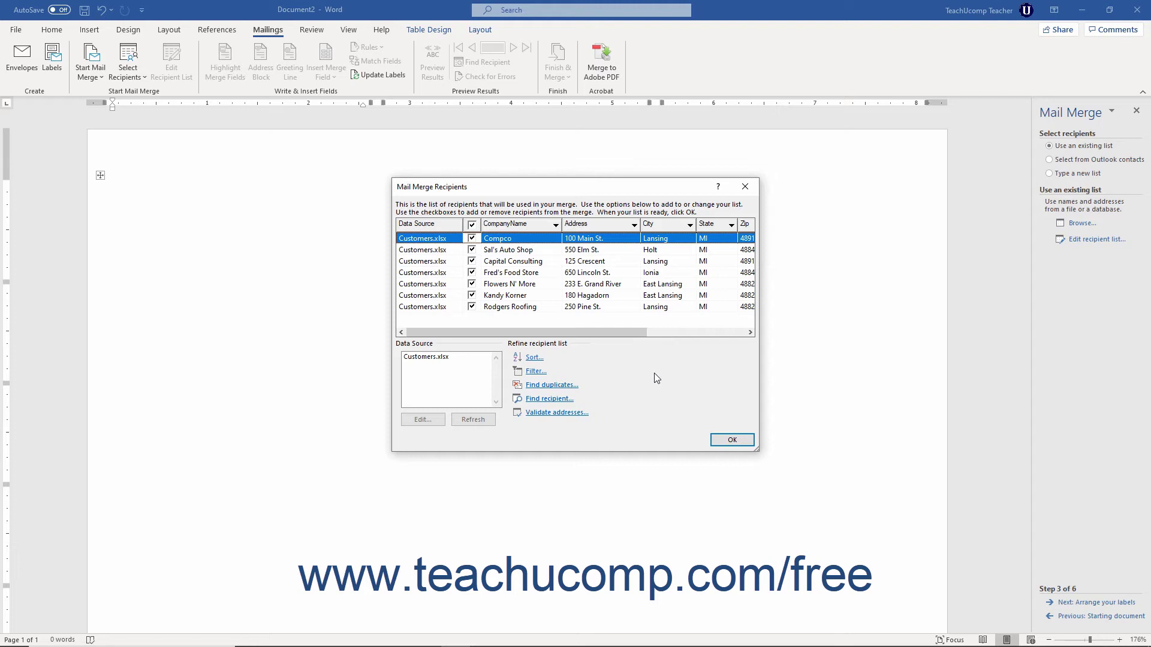
click(732, 441)
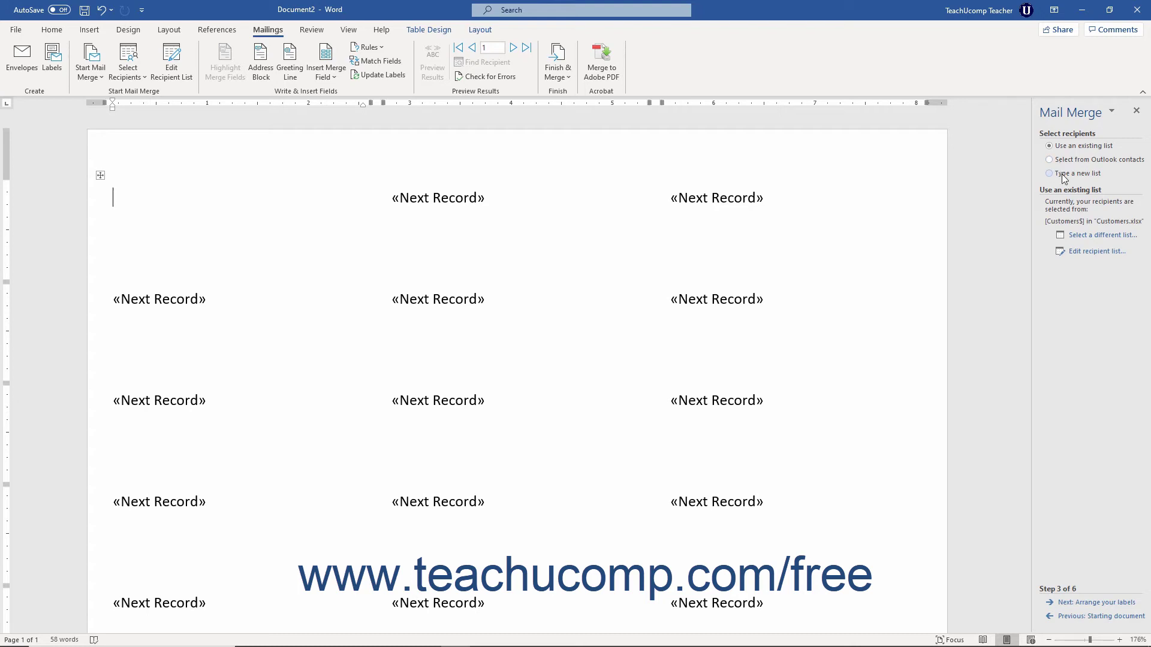
Step: Switch the recipient source to Type a new list and open a new address list for entry
click(1062, 175)
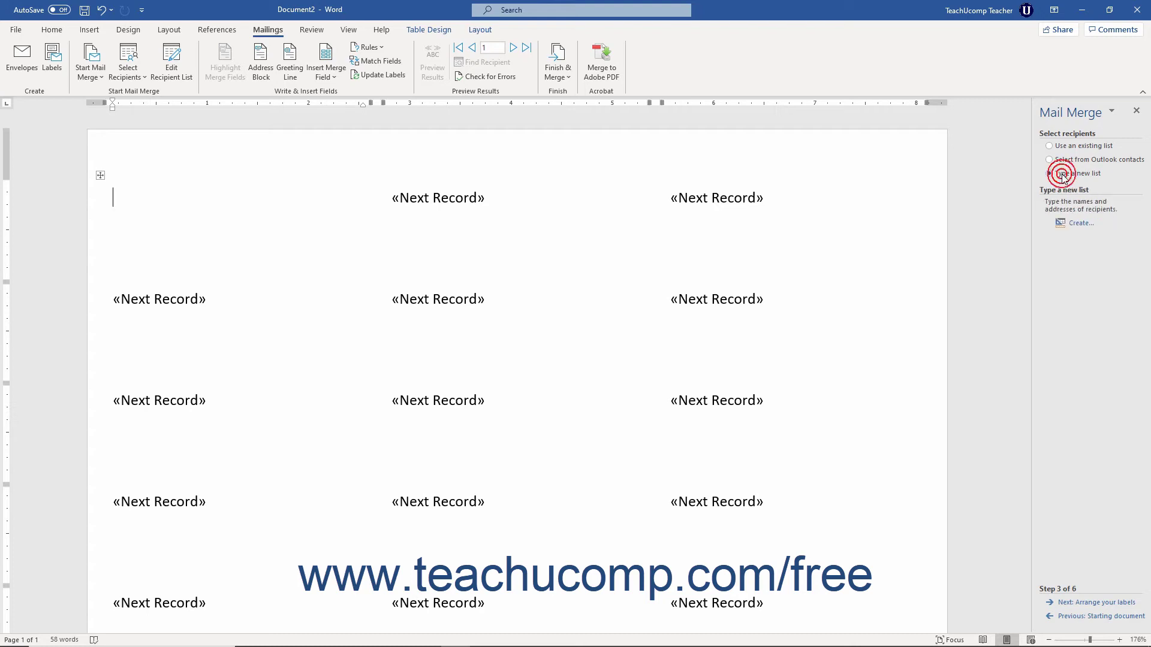
click(1079, 224)
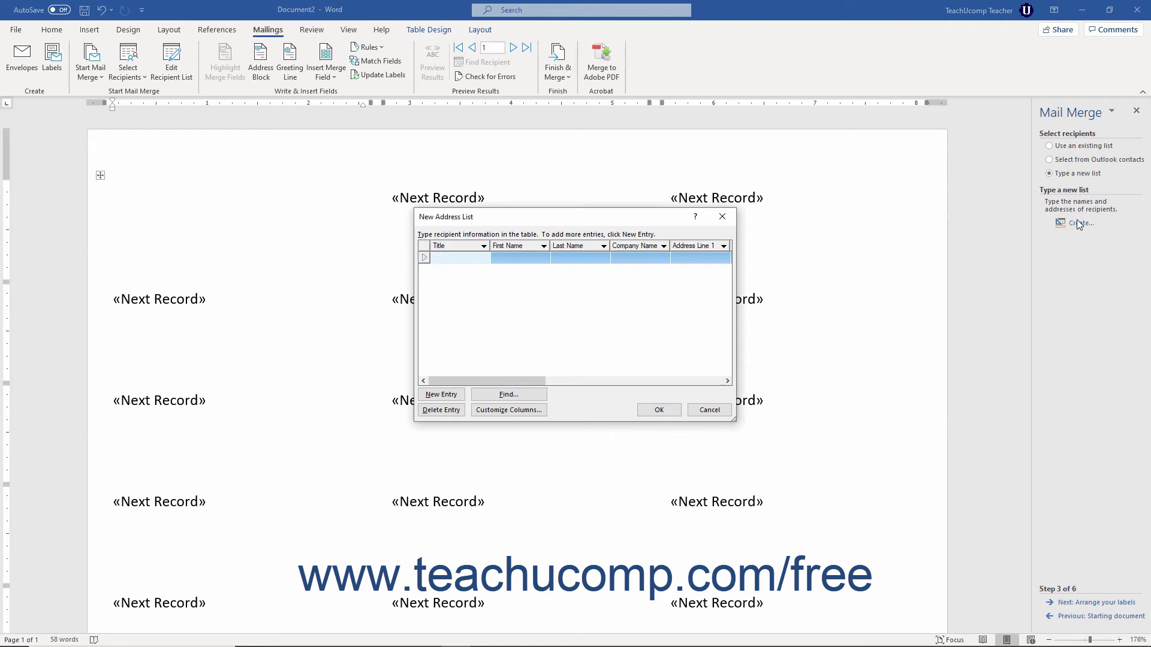
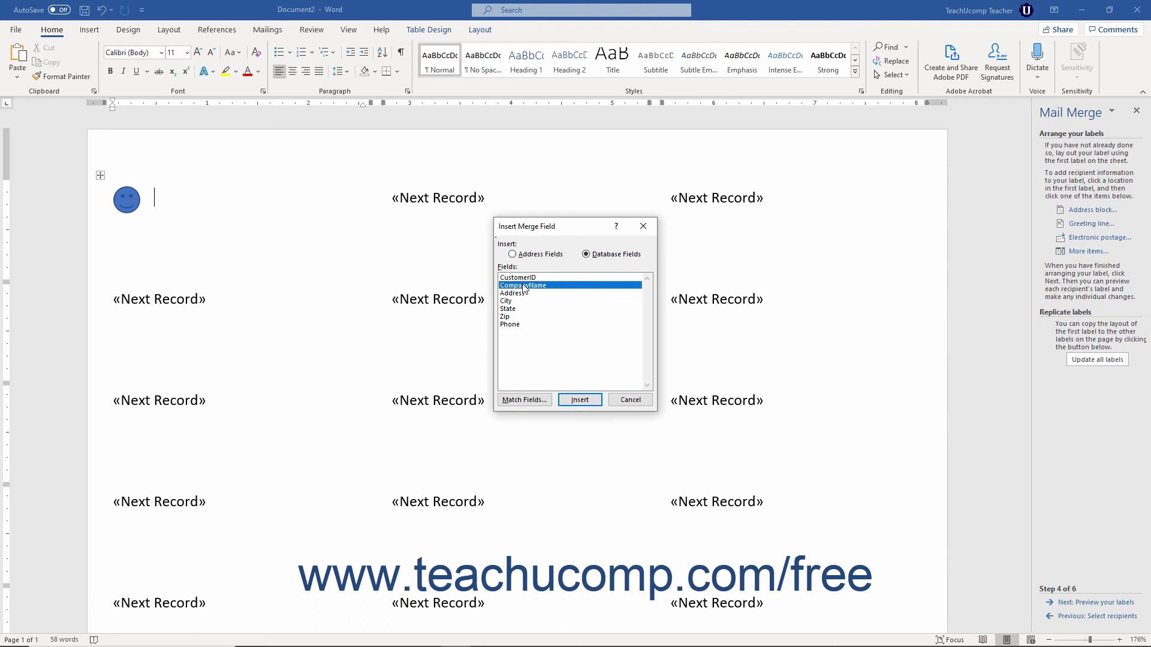
Step: Try inserting the CompanyName merge field beside the smiley face in the first label and remove it again
click(579, 401)
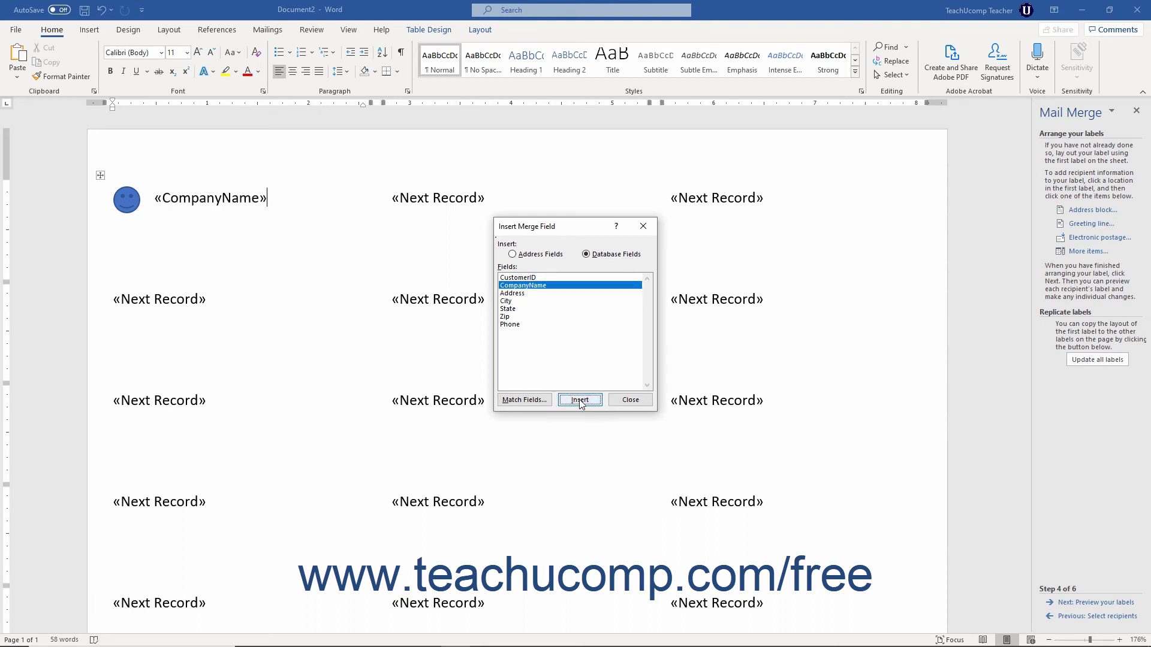
click(616, 400)
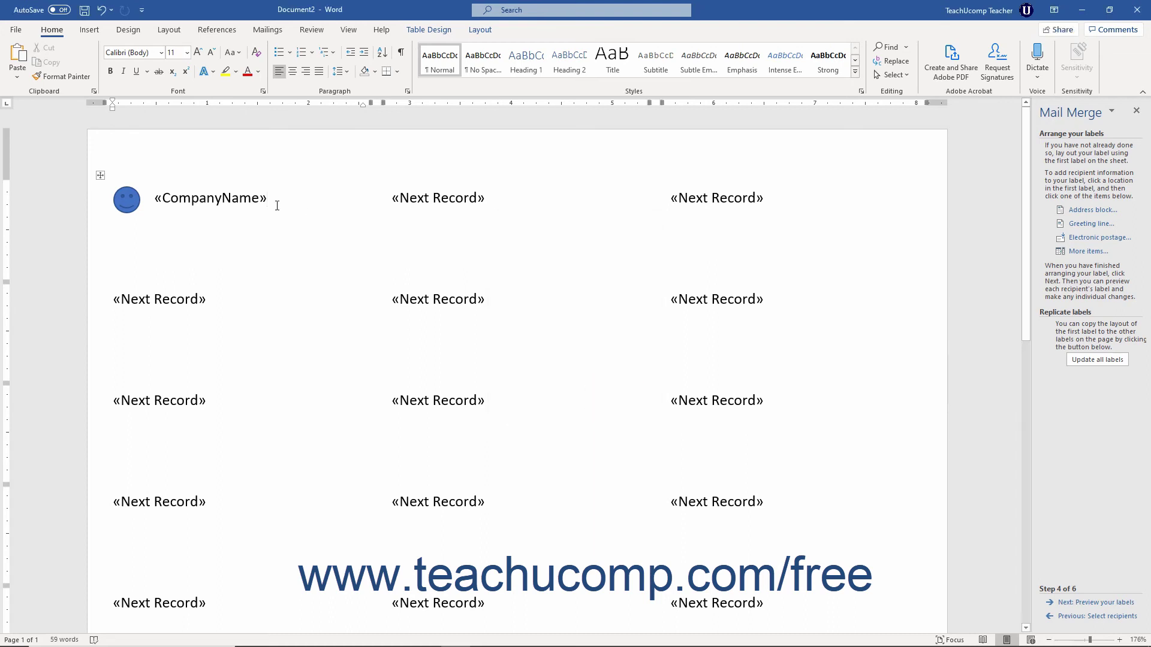
key(ctrl+z)
key(ctrl+z)
key(Delete)
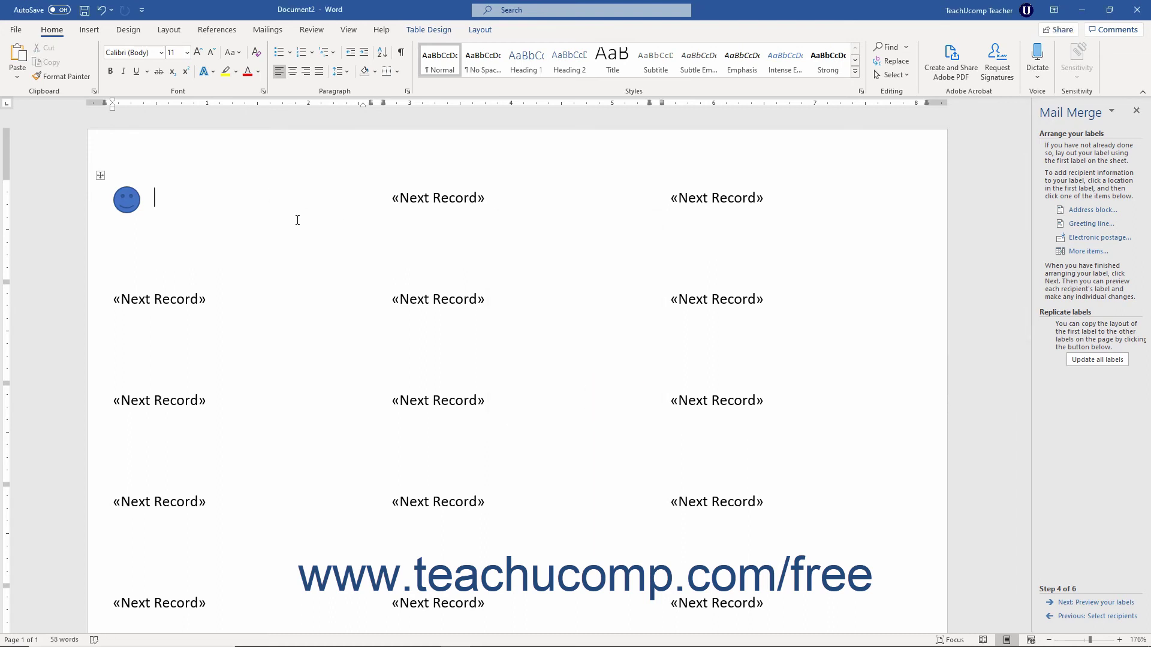
Step: Insert an address block into the first label without the recipient's name, keeping the company name and postal address
click(1071, 212)
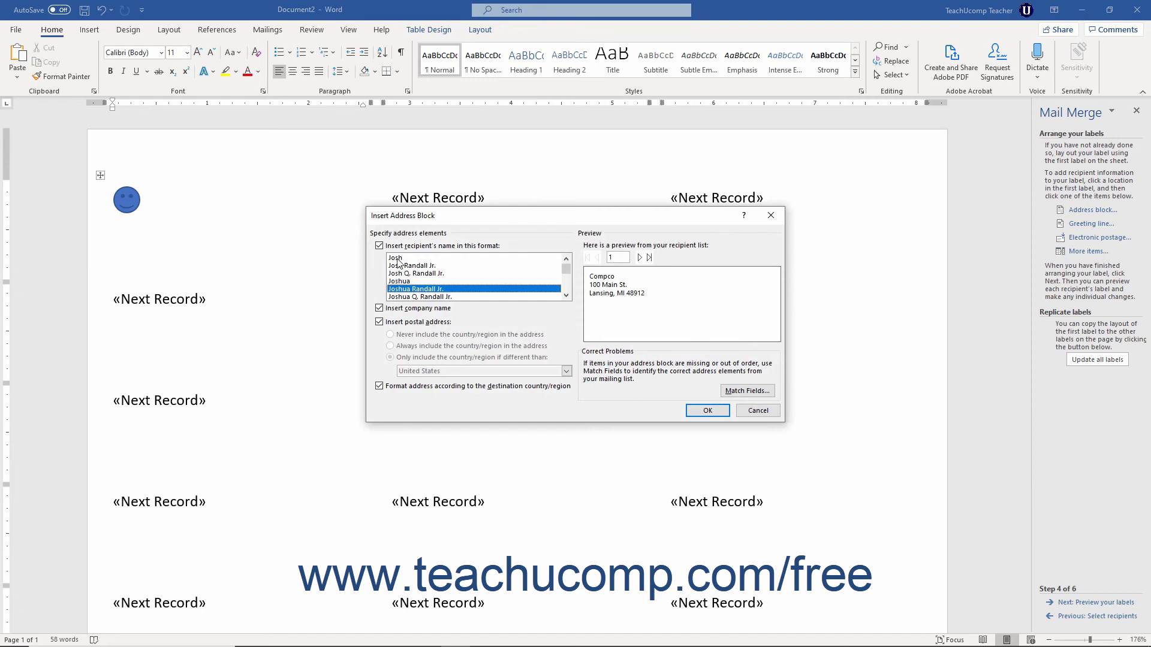
click(379, 246)
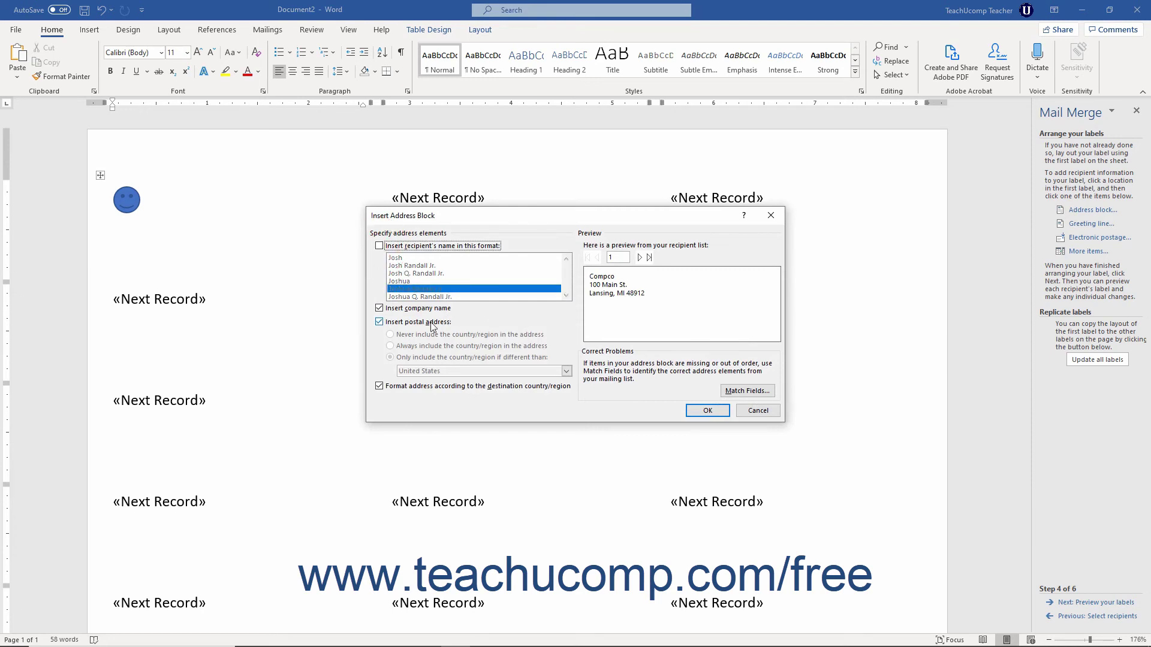
click(700, 409)
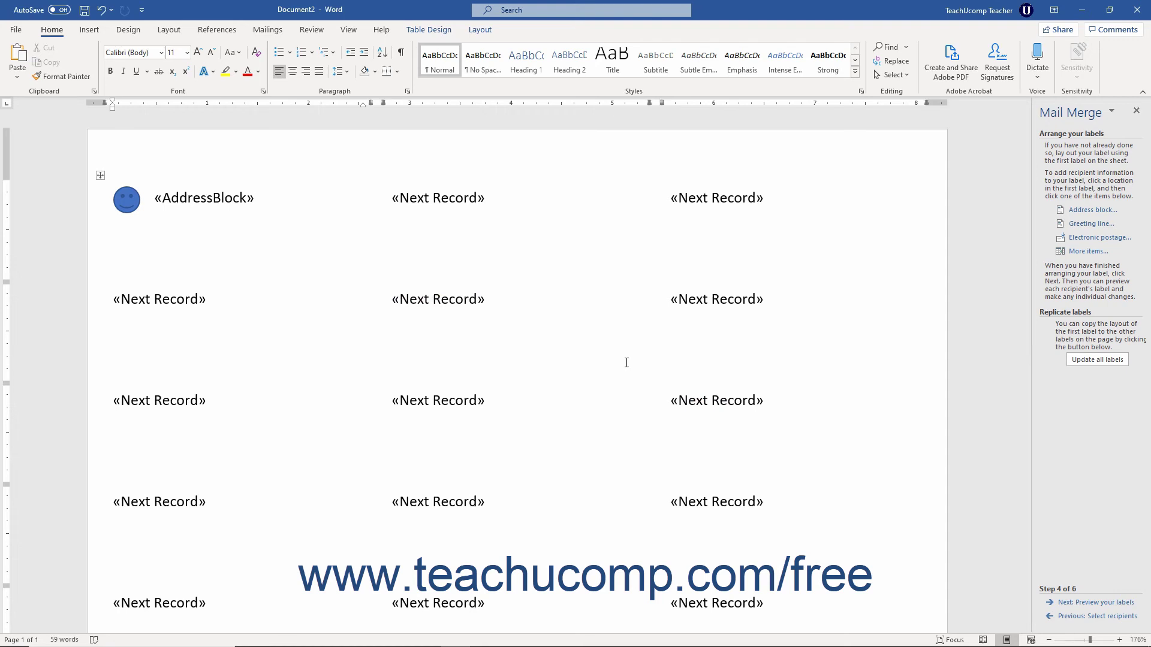
Step: Examine the greeting line choices for salutation, name format, punctuation and invalid recipient names without inserting a greeting line
click(1091, 223)
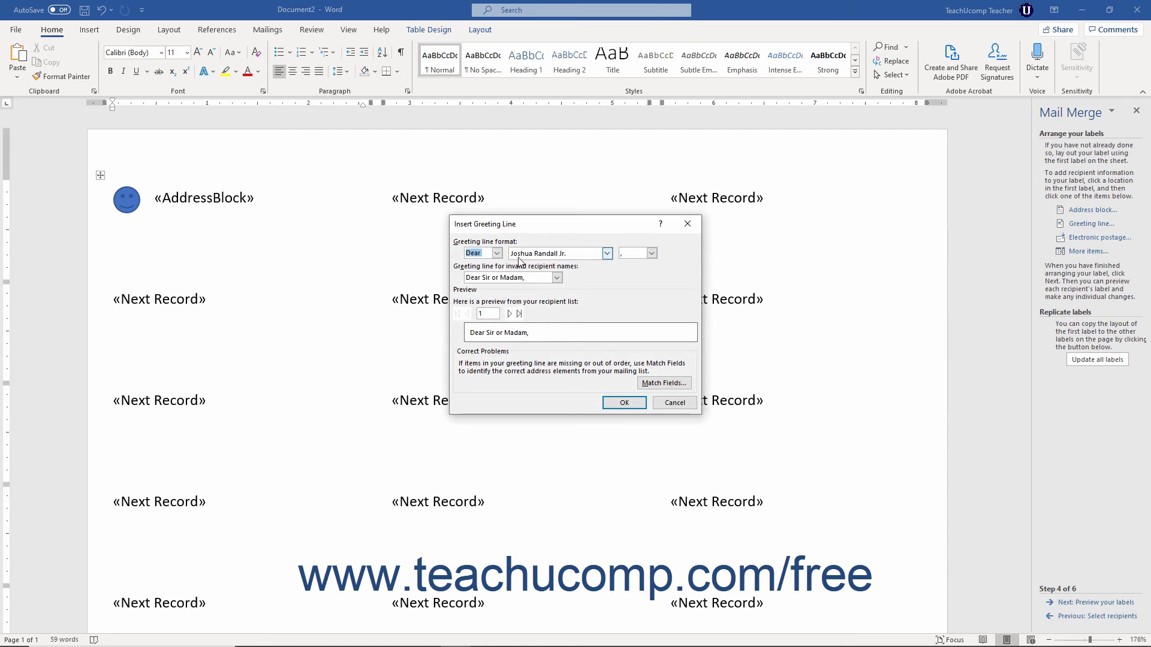
click(497, 254)
click(497, 254)
click(607, 253)
click(607, 254)
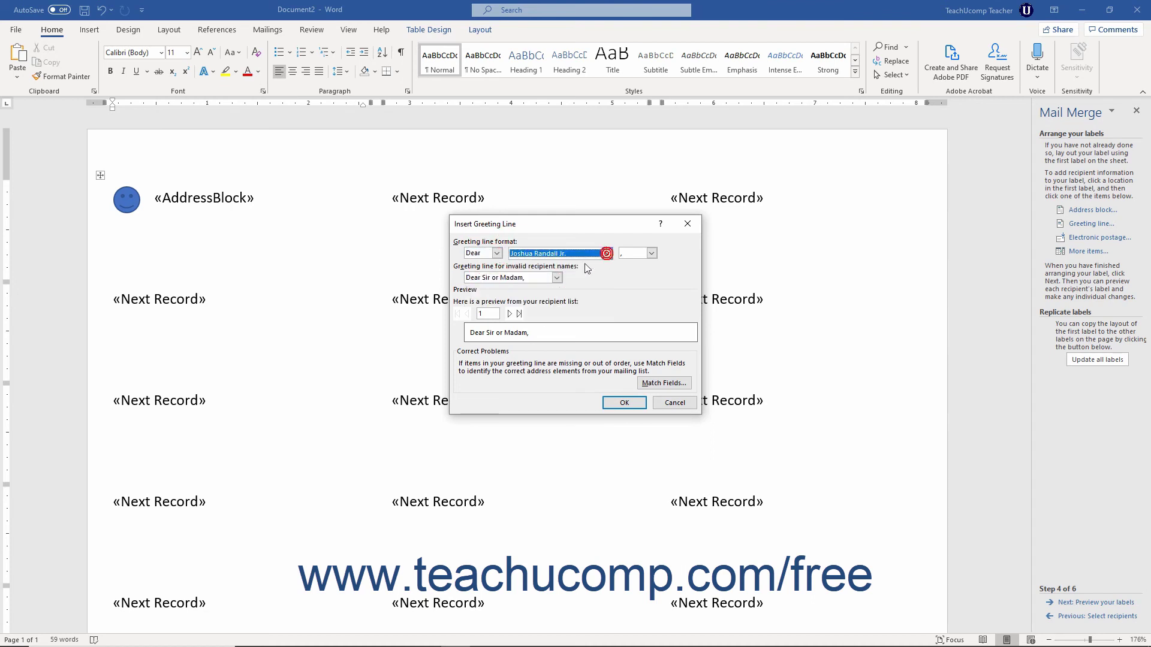
click(651, 253)
click(651, 253)
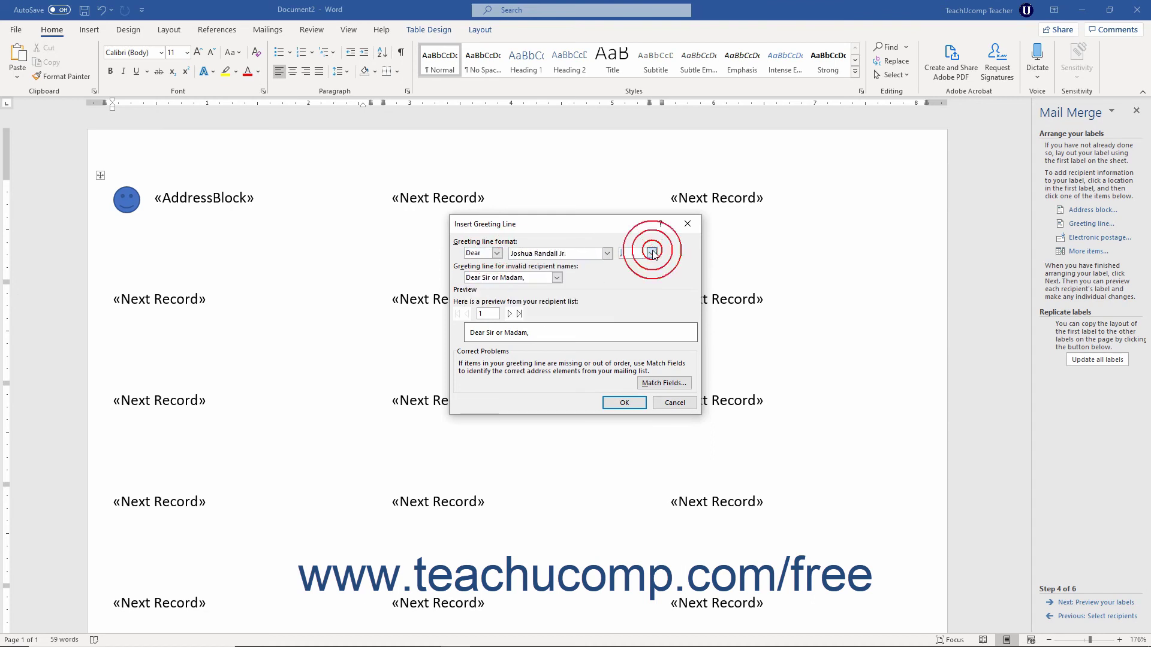
click(558, 279)
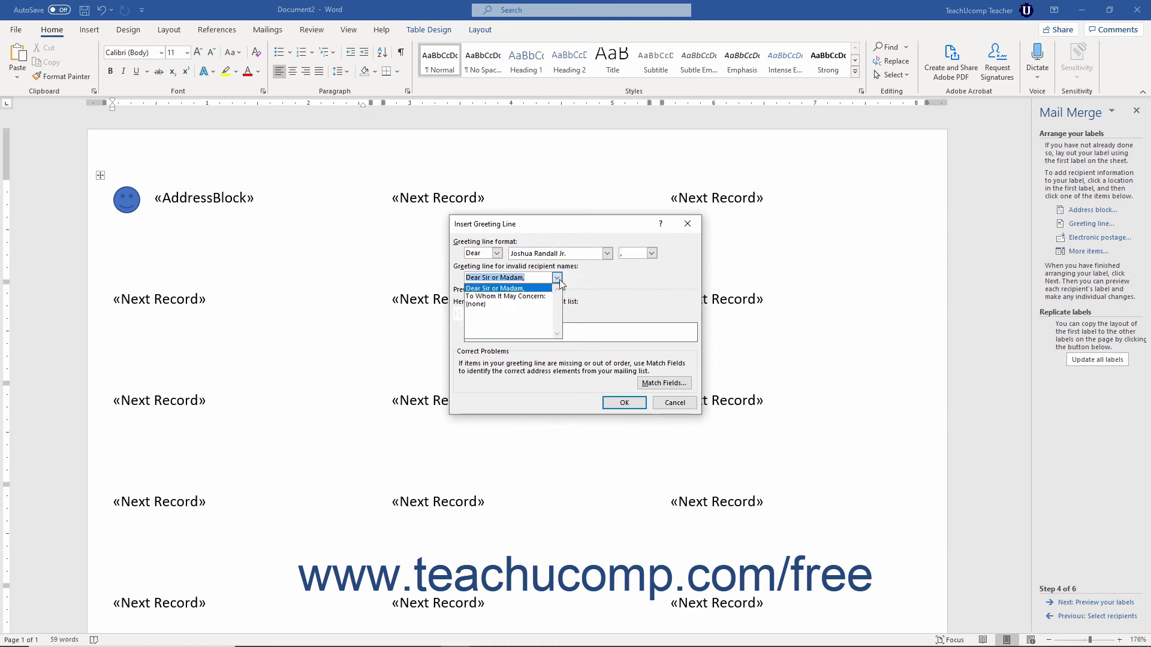
click(558, 279)
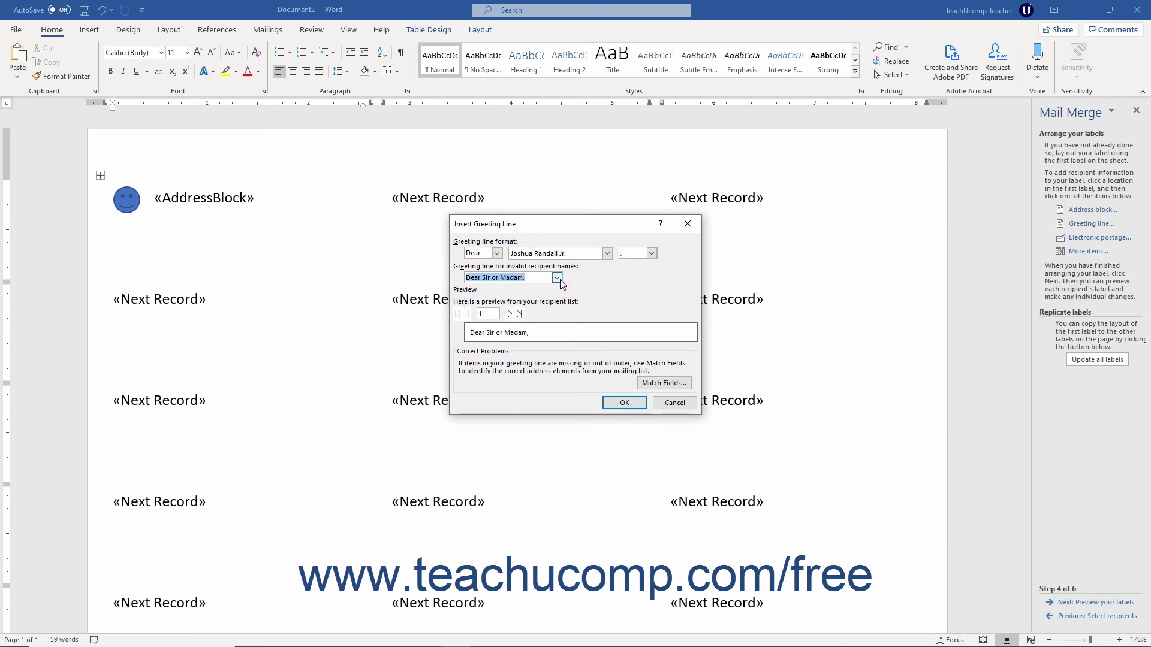
click(693, 404)
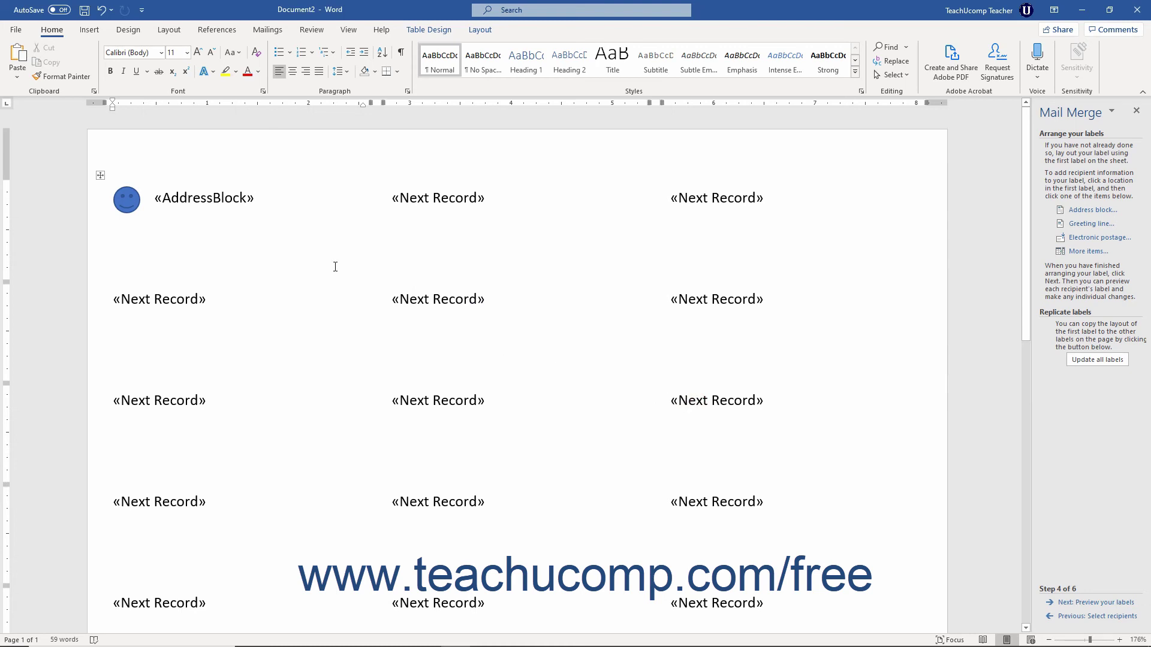
Step: Replicate the first label's smiley face and address block to all labels, and preview the merged results for recipients 1 and 2
click(201, 197)
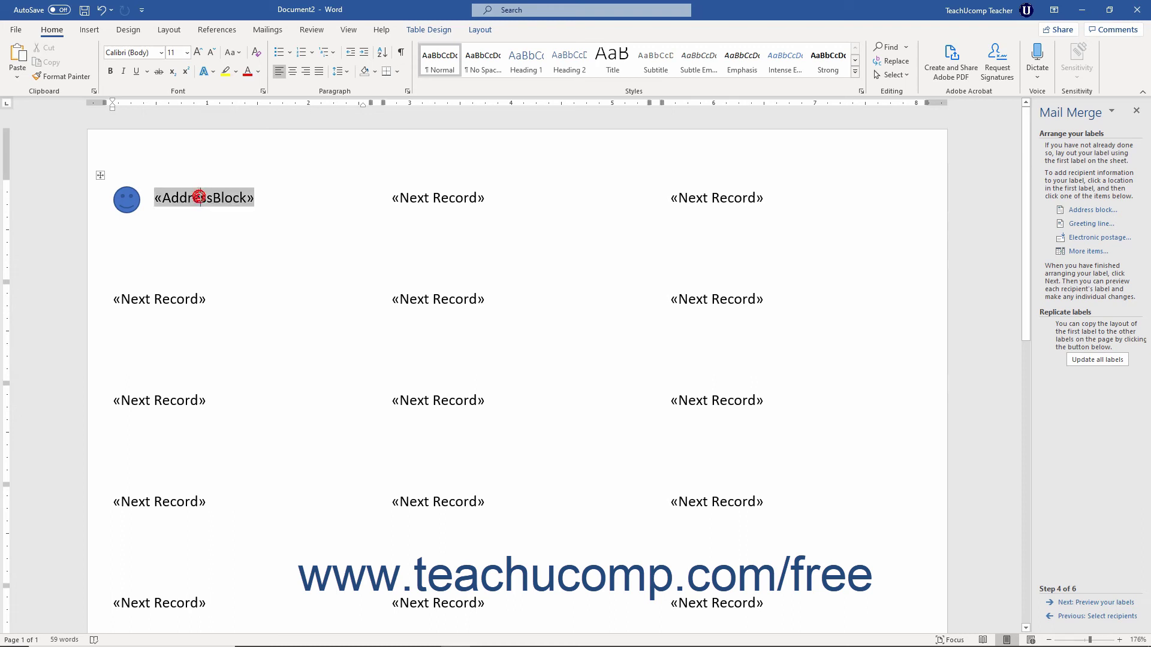
click(1090, 362)
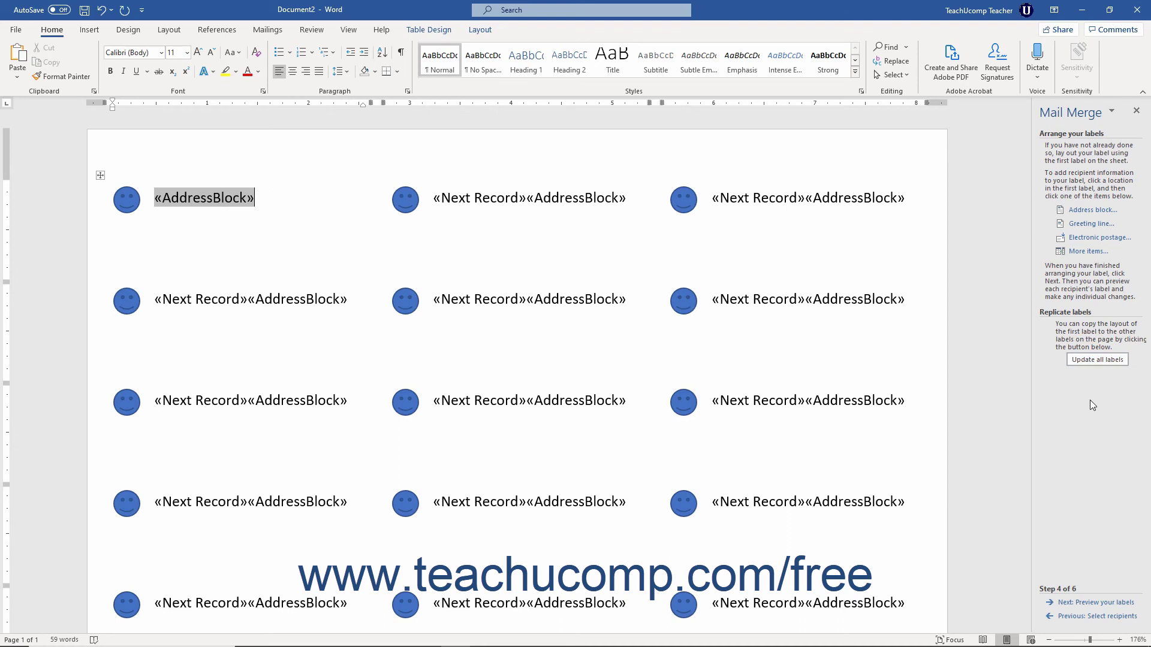
click(1108, 607)
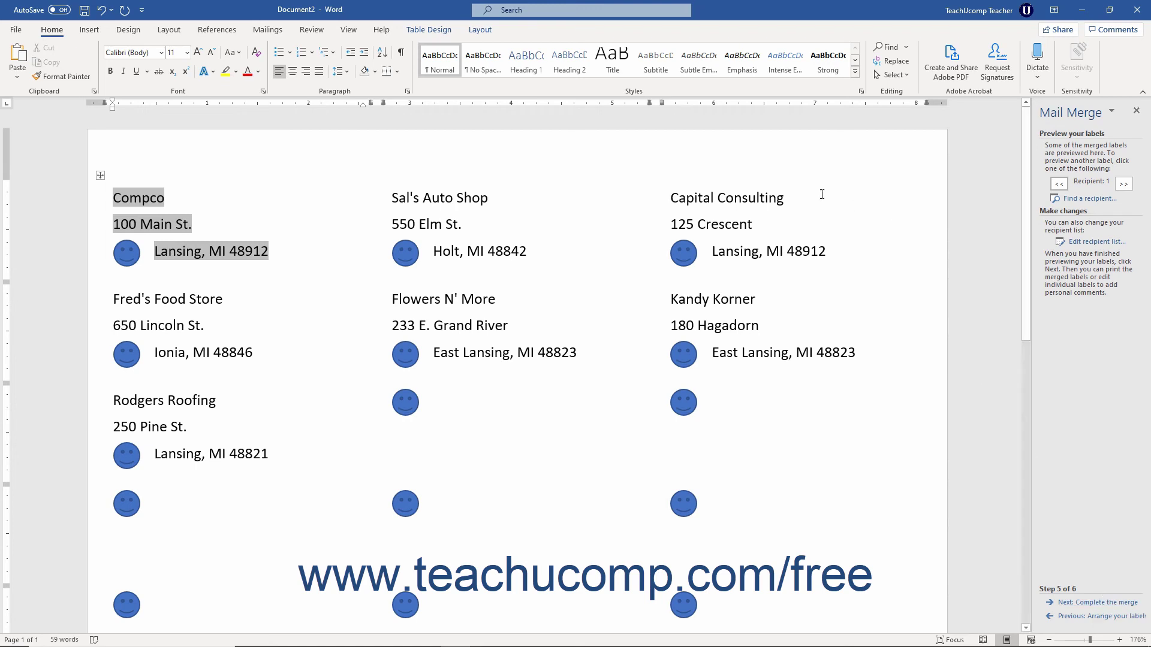
click(1124, 184)
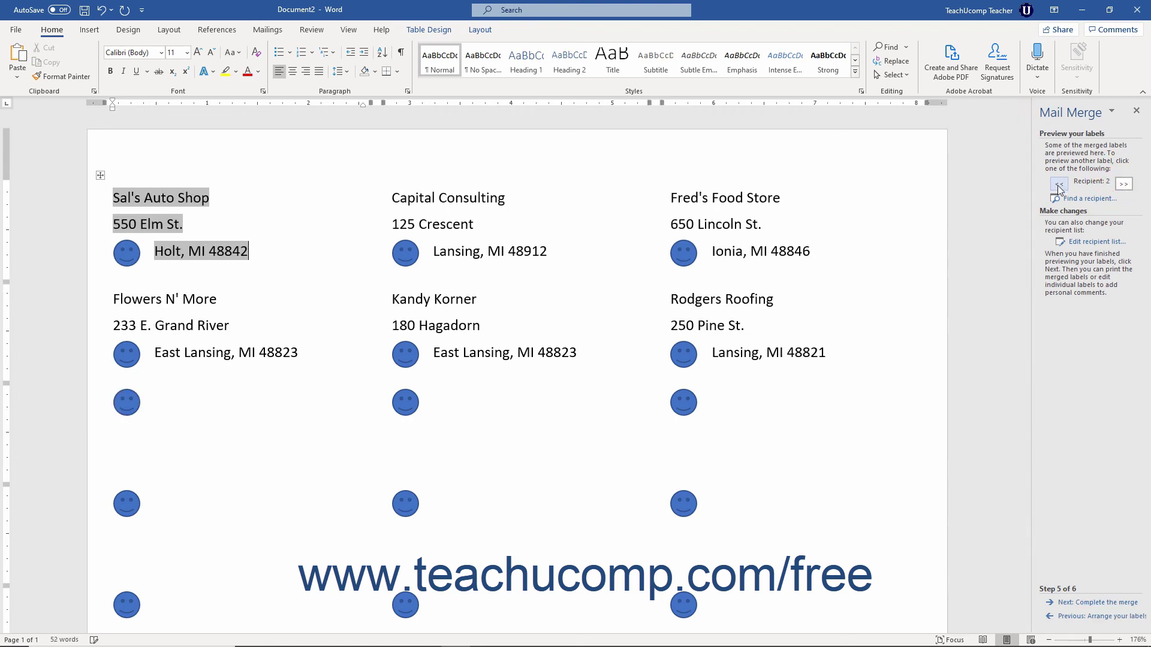
click(1058, 185)
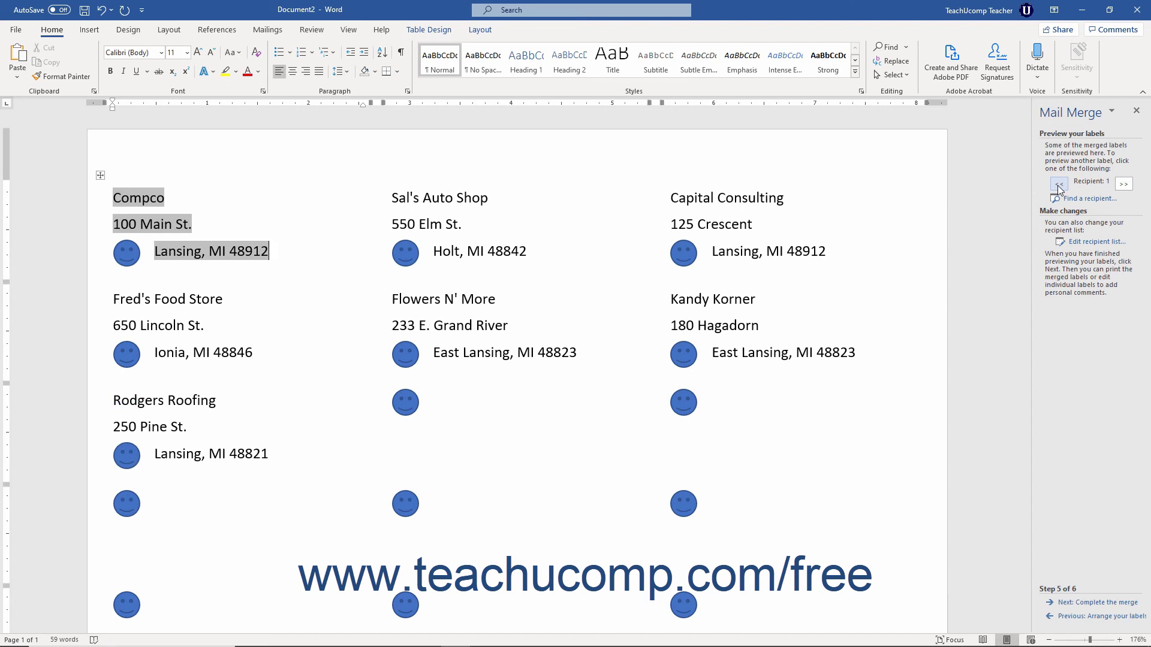
Step: Return to arranging the labels, enlarge the first label's smiley face into a tall oval, update all labels and preview them again
click(1112, 616)
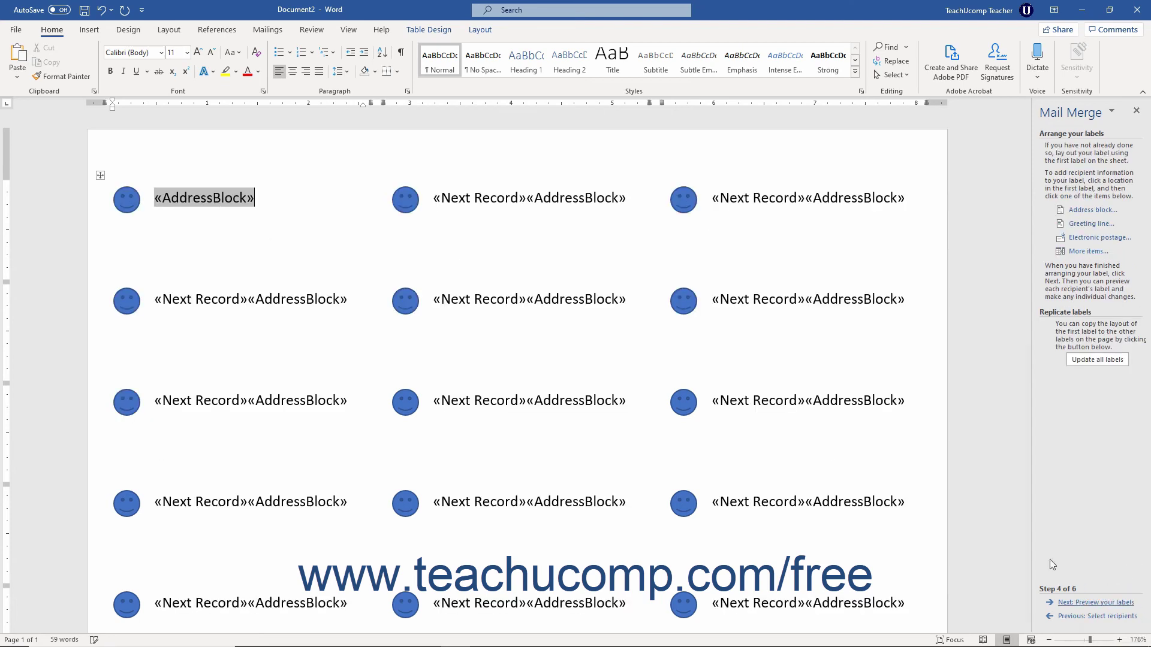
click(132, 196)
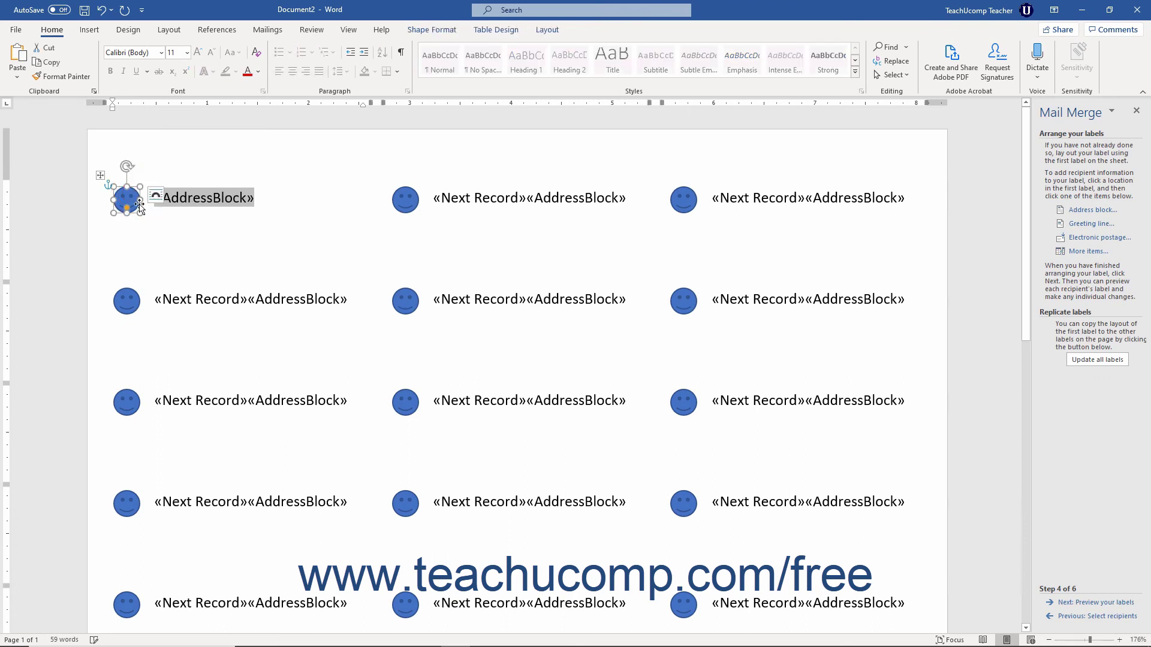
drag(142, 186, 165, 147)
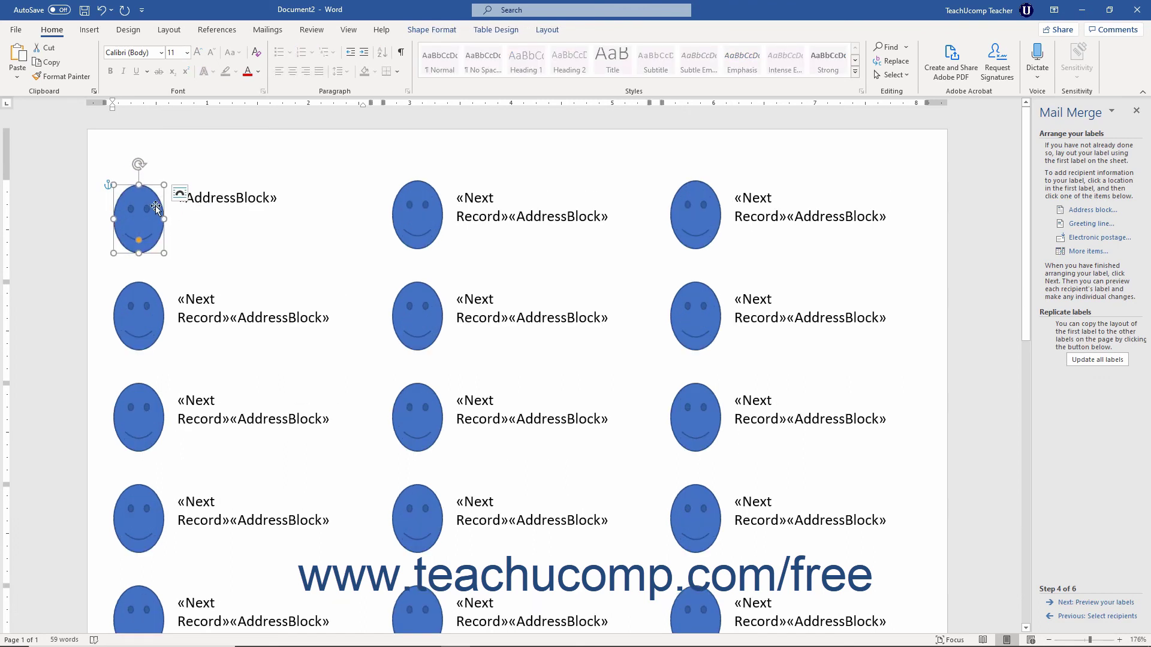
click(1082, 360)
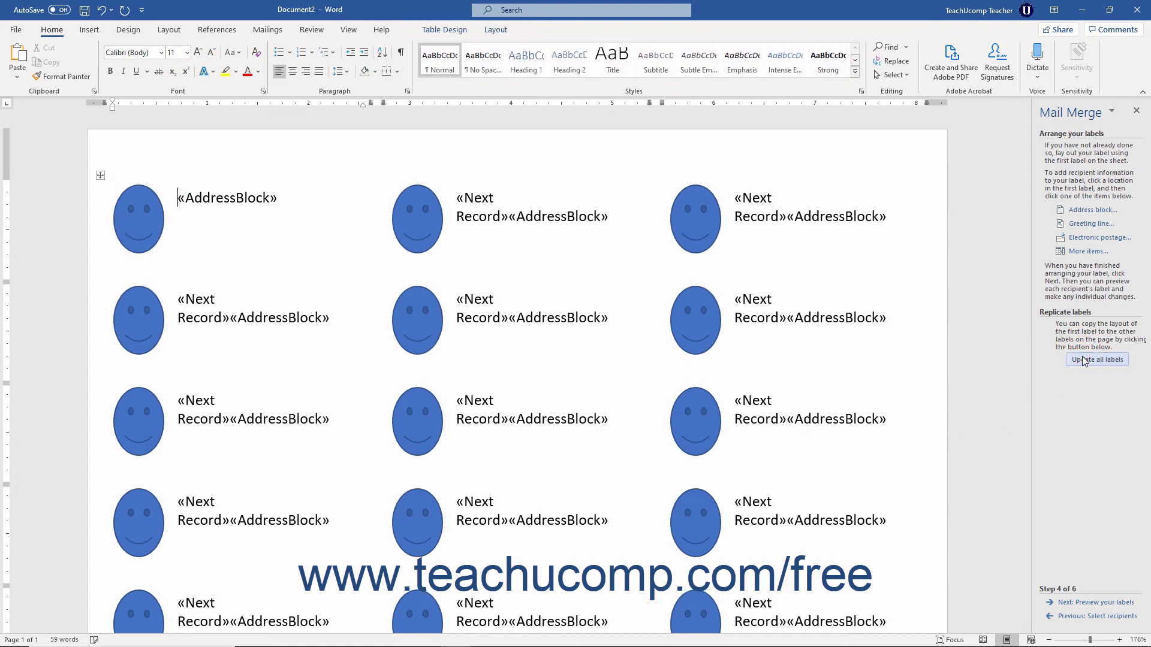
click(1077, 605)
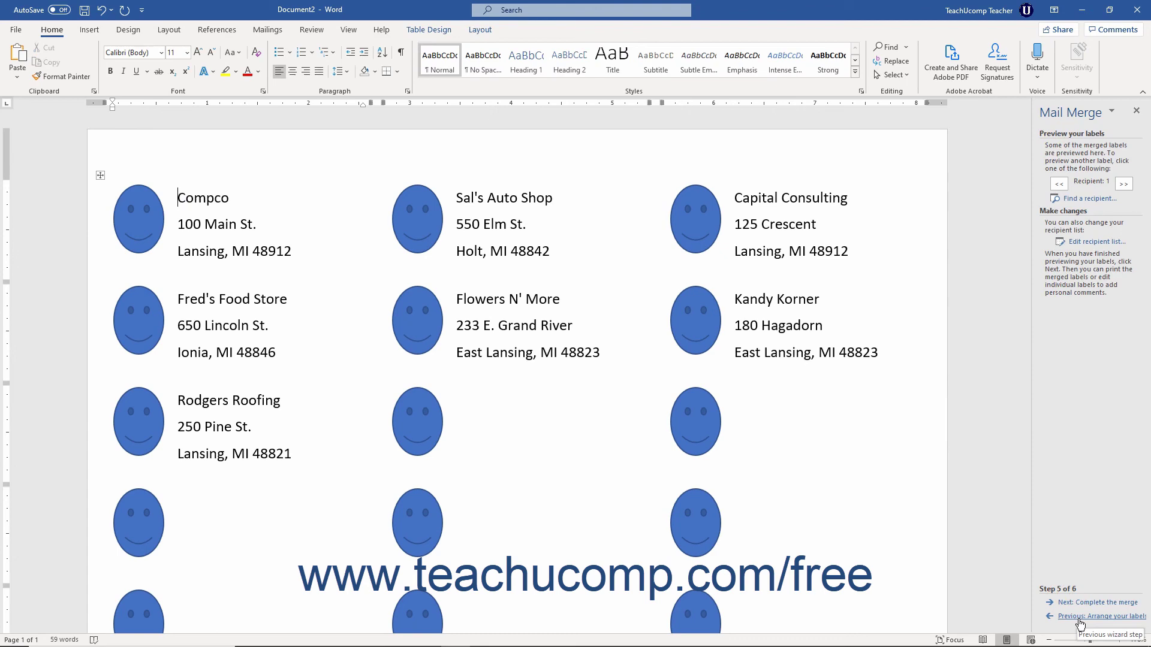
Step: Nudge the first label's smiley face slightly downward, update all labels, and advance the wizard through the preview to completing the merge
click(1079, 619)
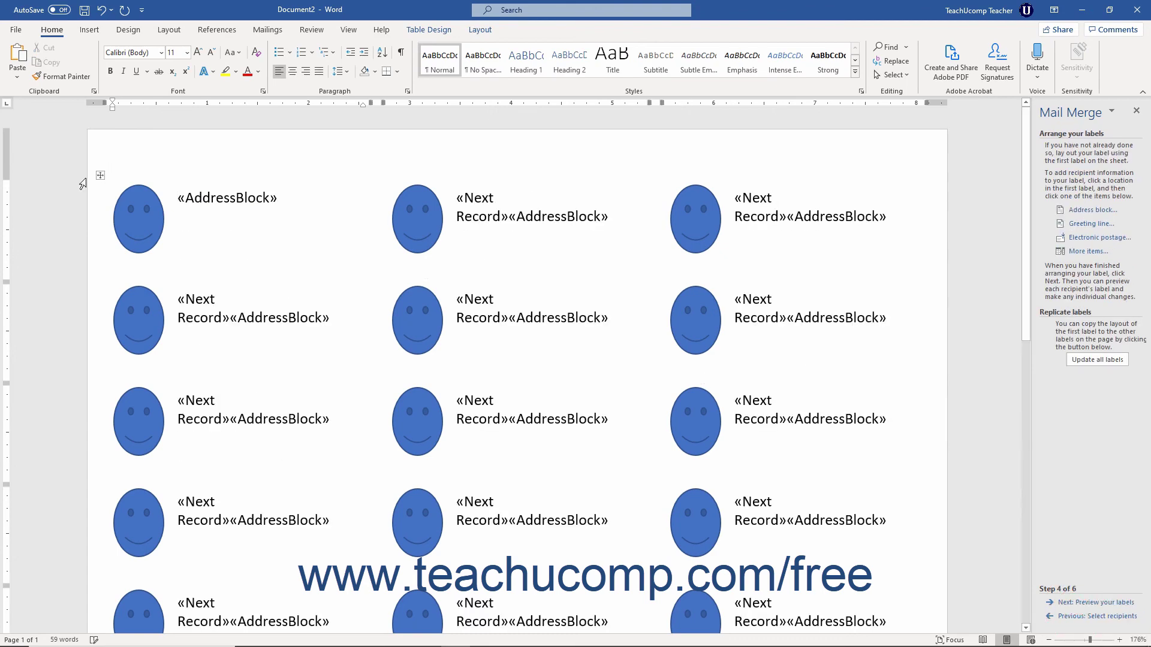
drag(126, 222, 127, 224)
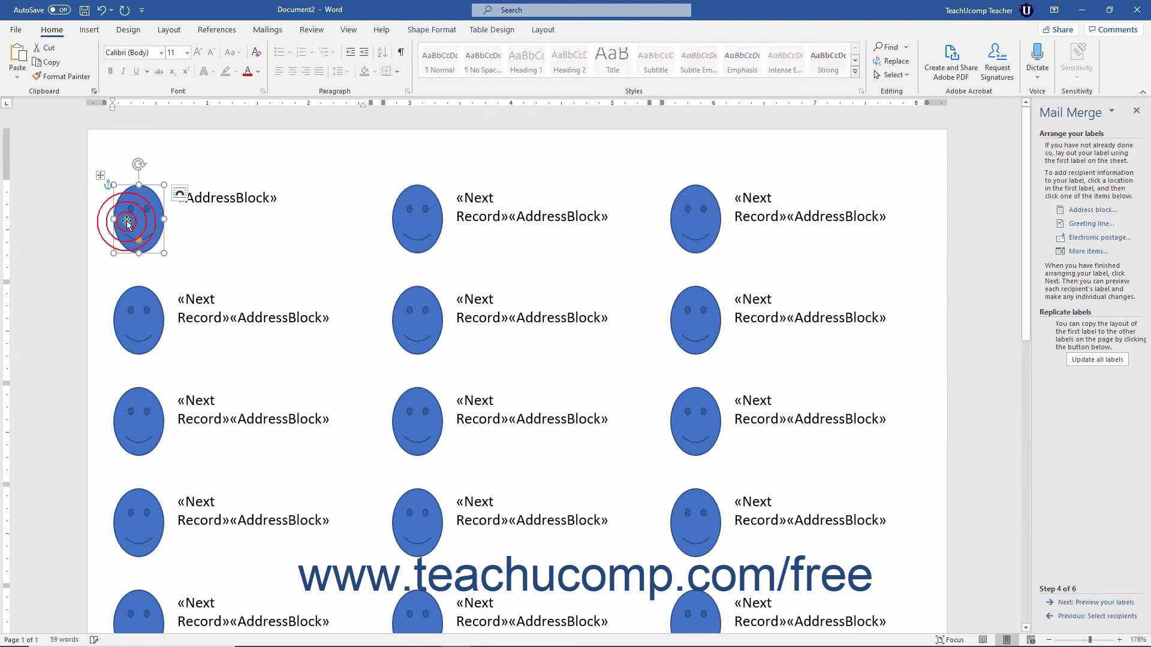
click(1106, 362)
click(1098, 603)
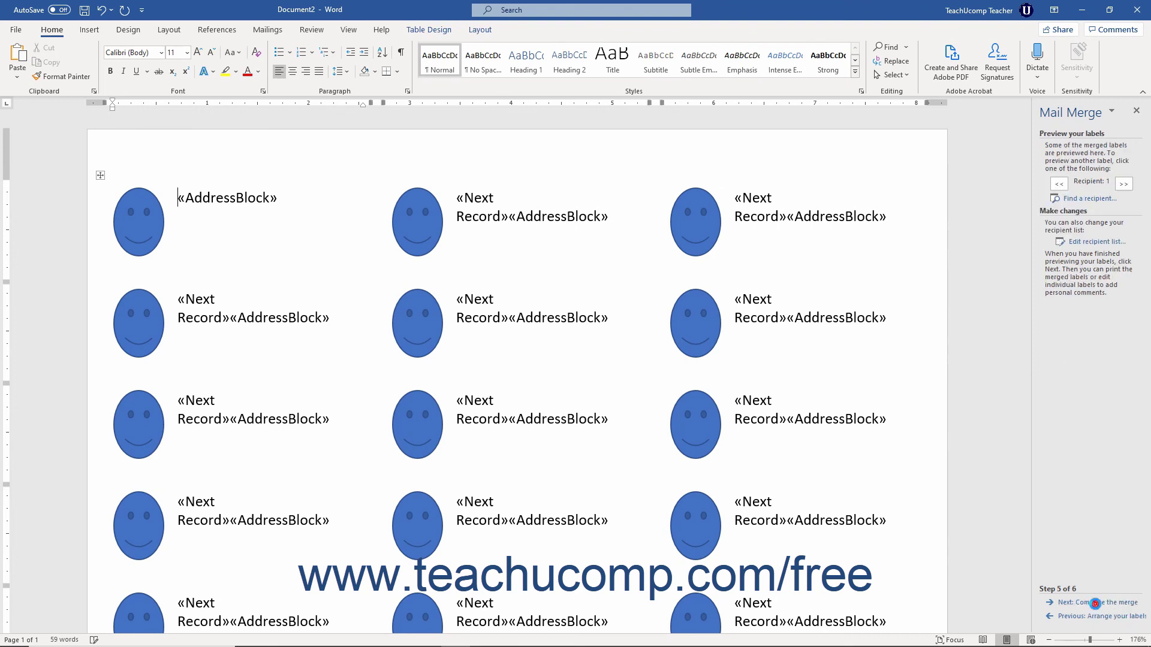
click(1079, 602)
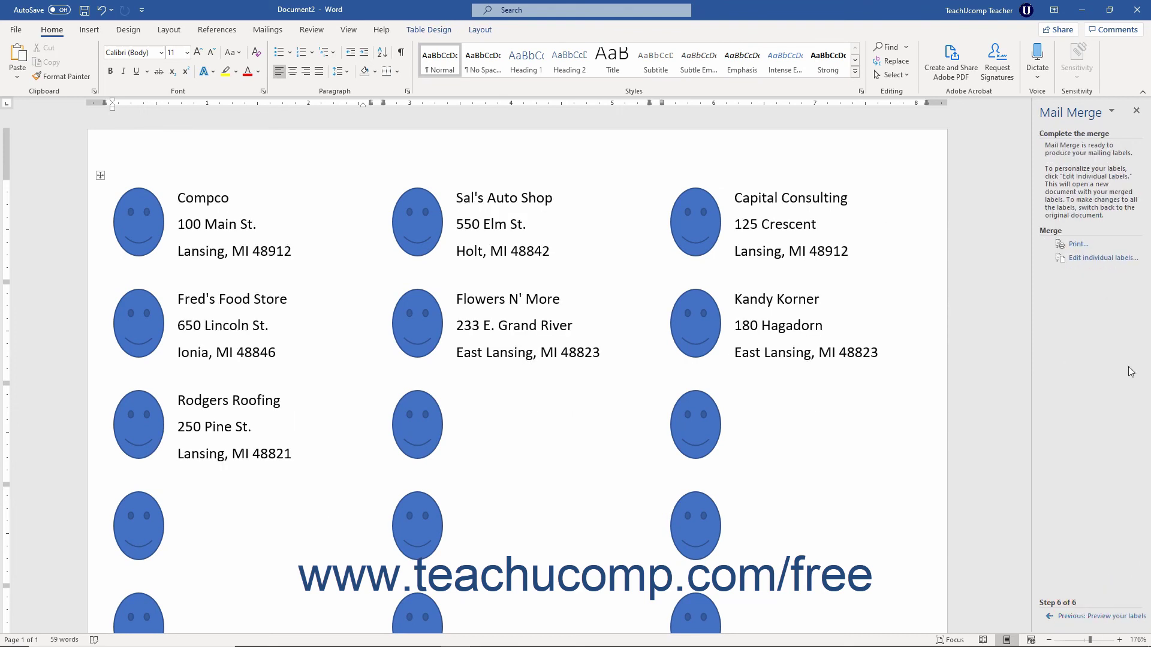
Step: Check the print merge options without printing, and merge all records into a new document for individual editing
click(1077, 244)
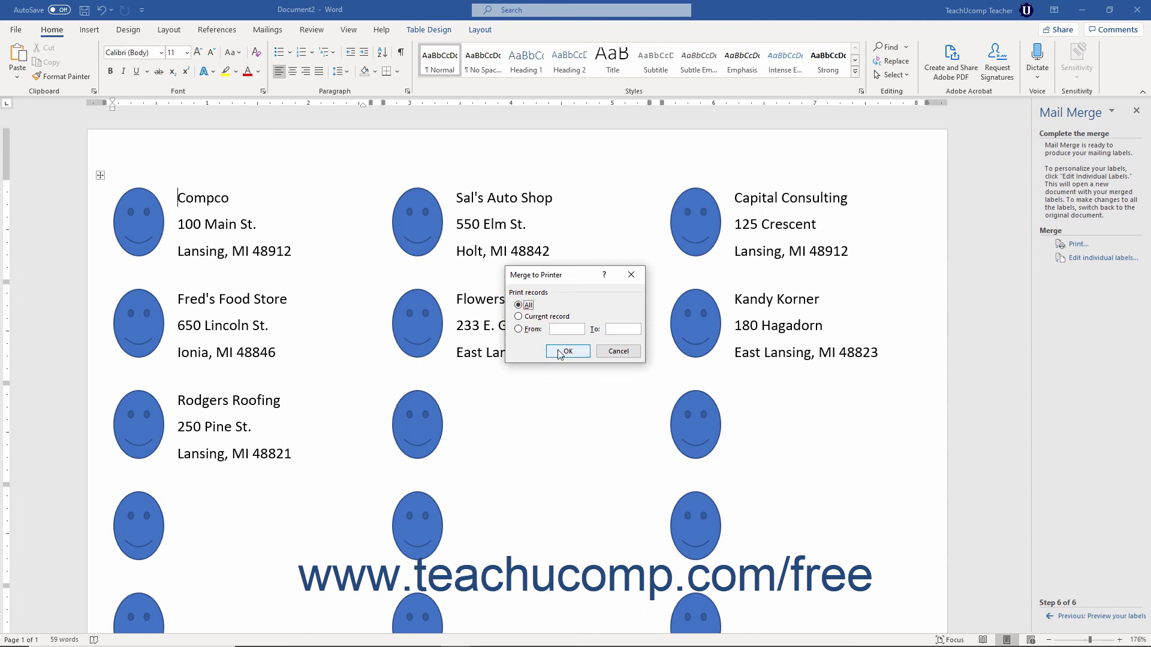
click(620, 353)
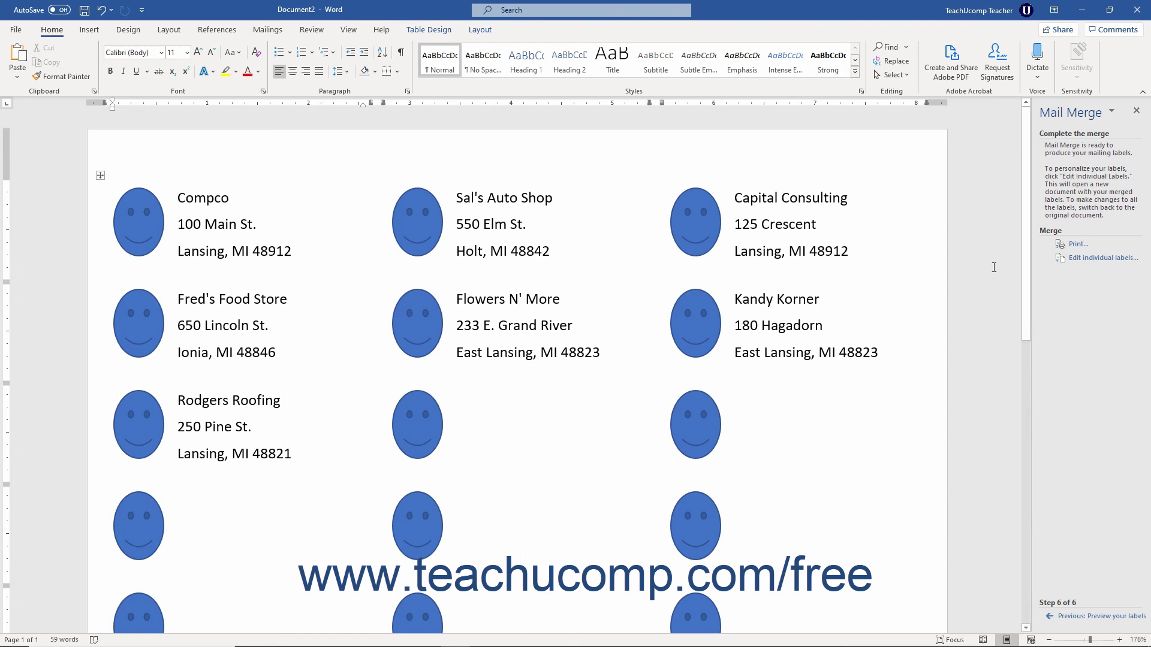
click(1087, 259)
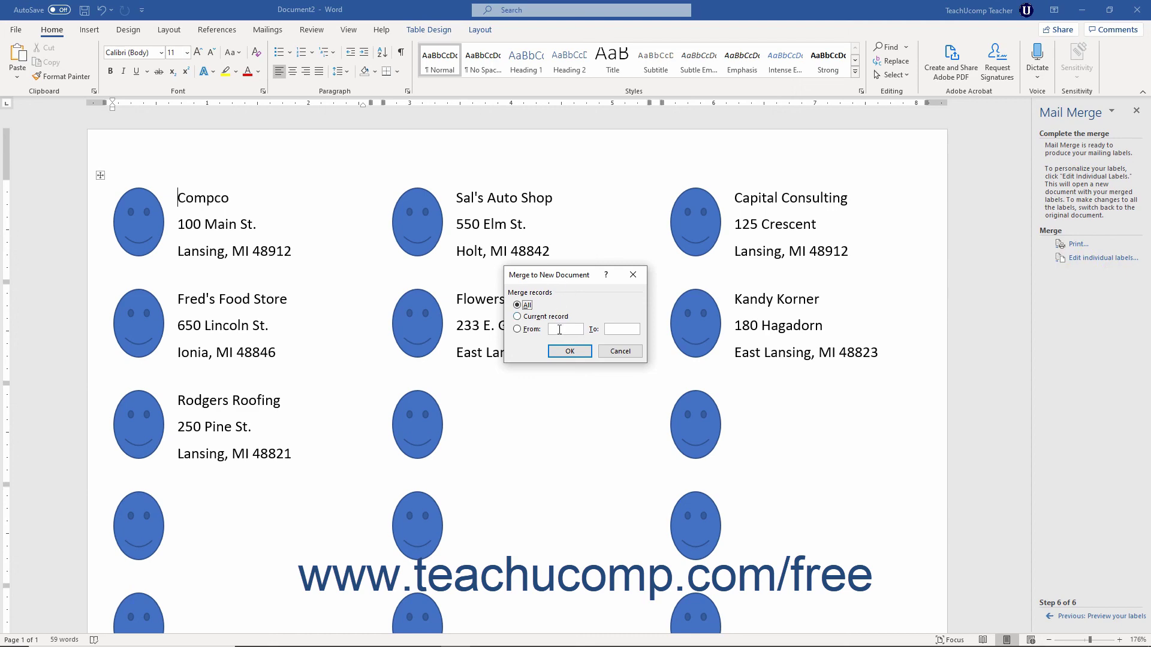
click(570, 352)
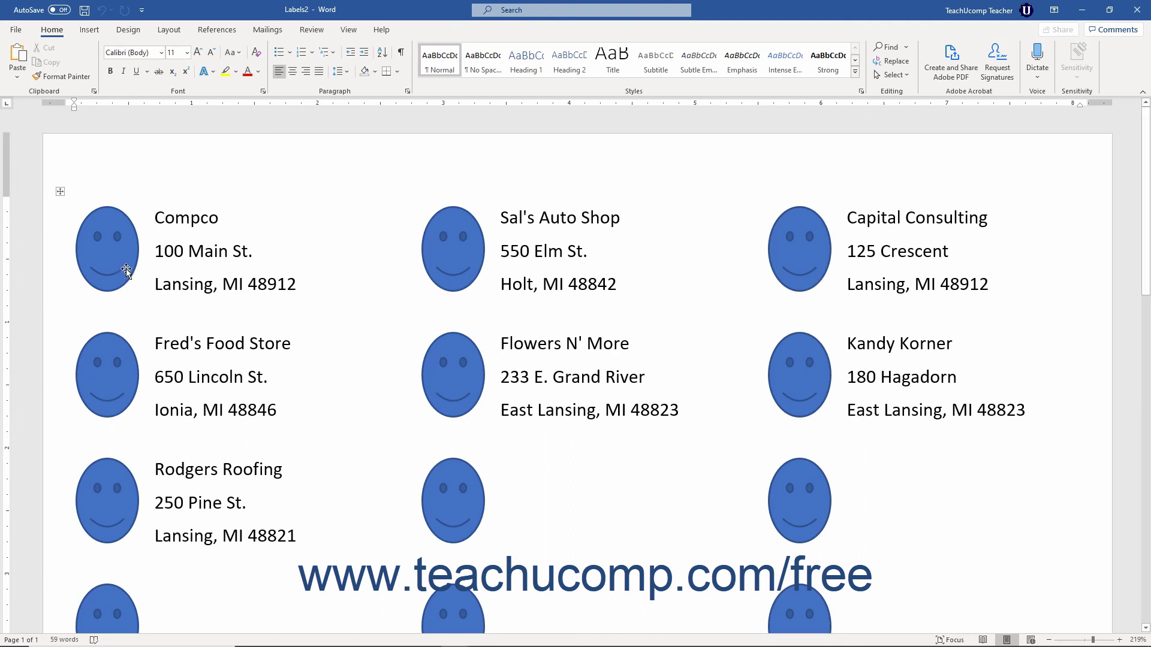
Step: Make the company name Compco bold in the merged document's first label, and close that document without saving
drag(155, 212, 215, 209)
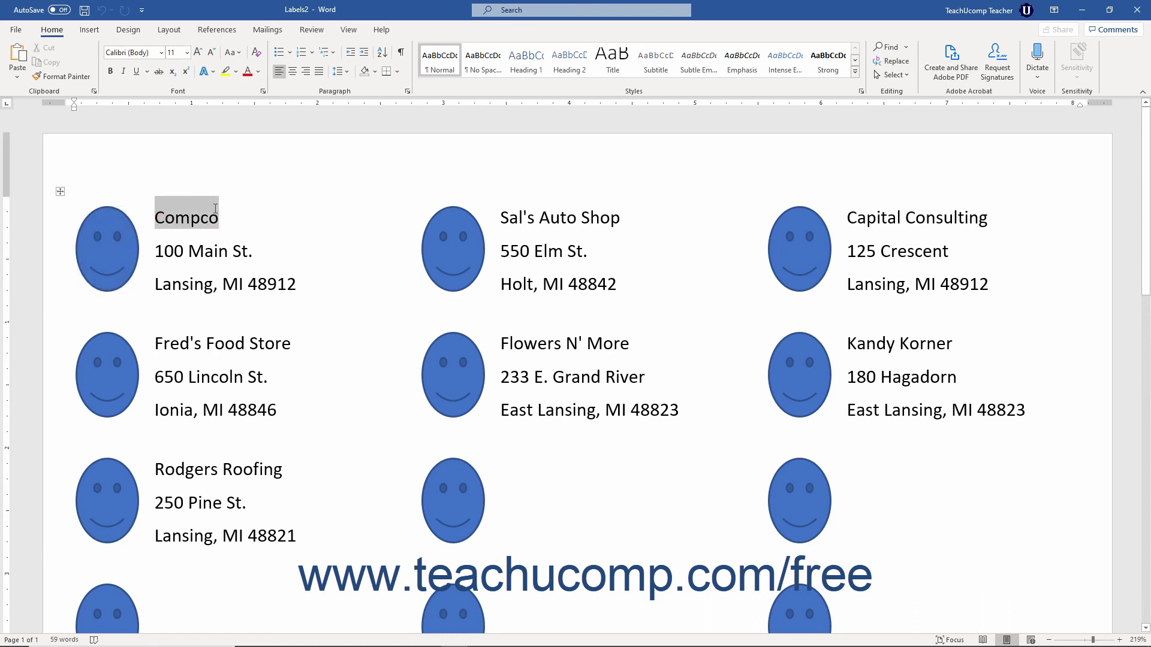
click(110, 71)
click(241, 216)
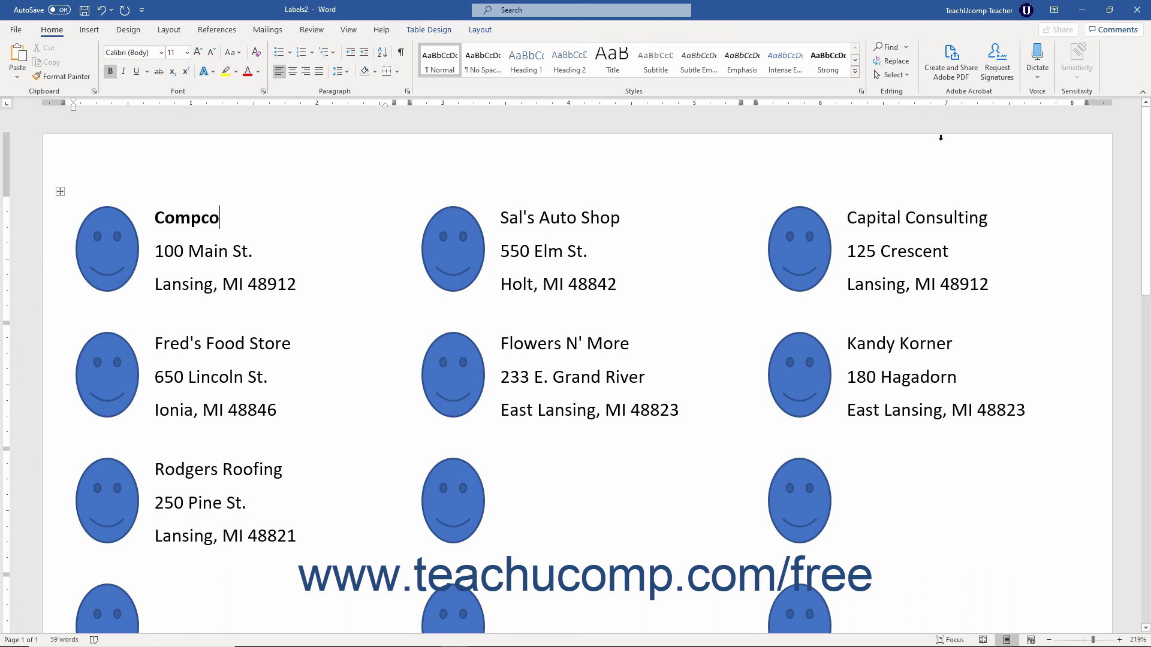
click(1137, 10)
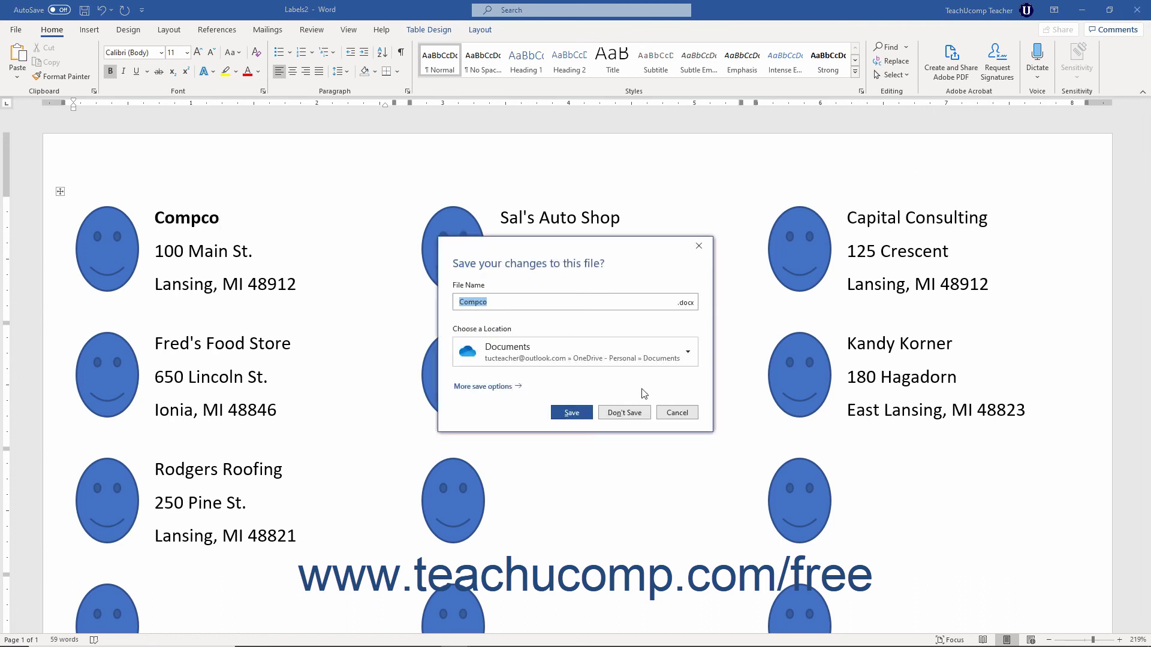
click(639, 412)
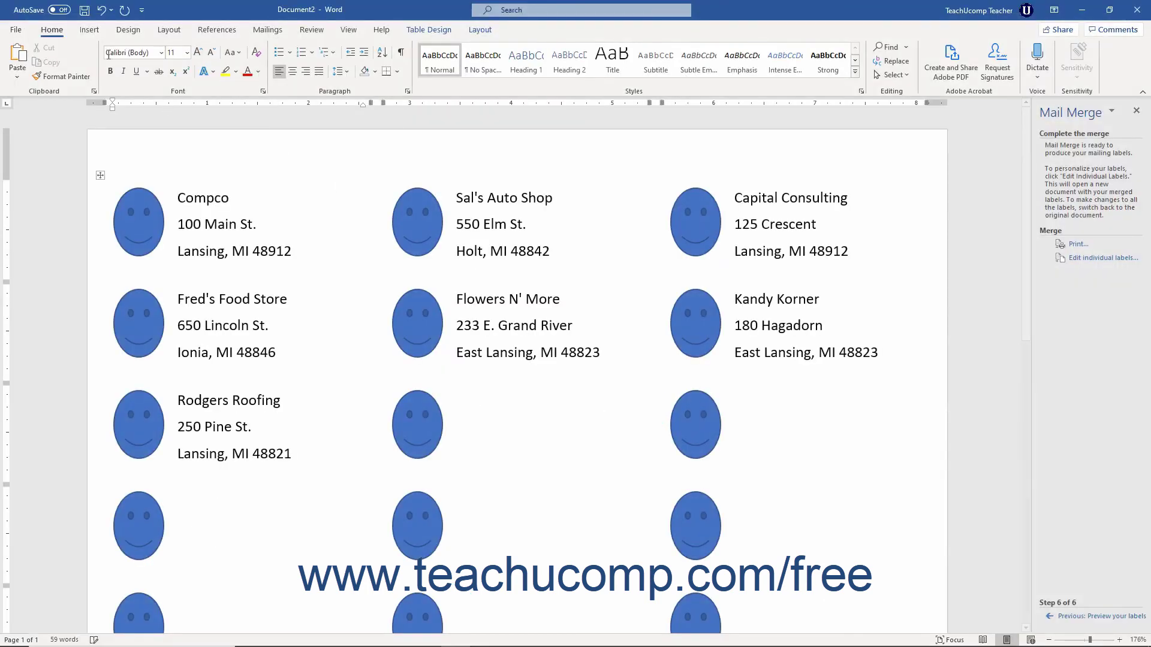
Step: Save the mail merge label document as Sample labels in the OneDrive Documents folder
click(85, 10)
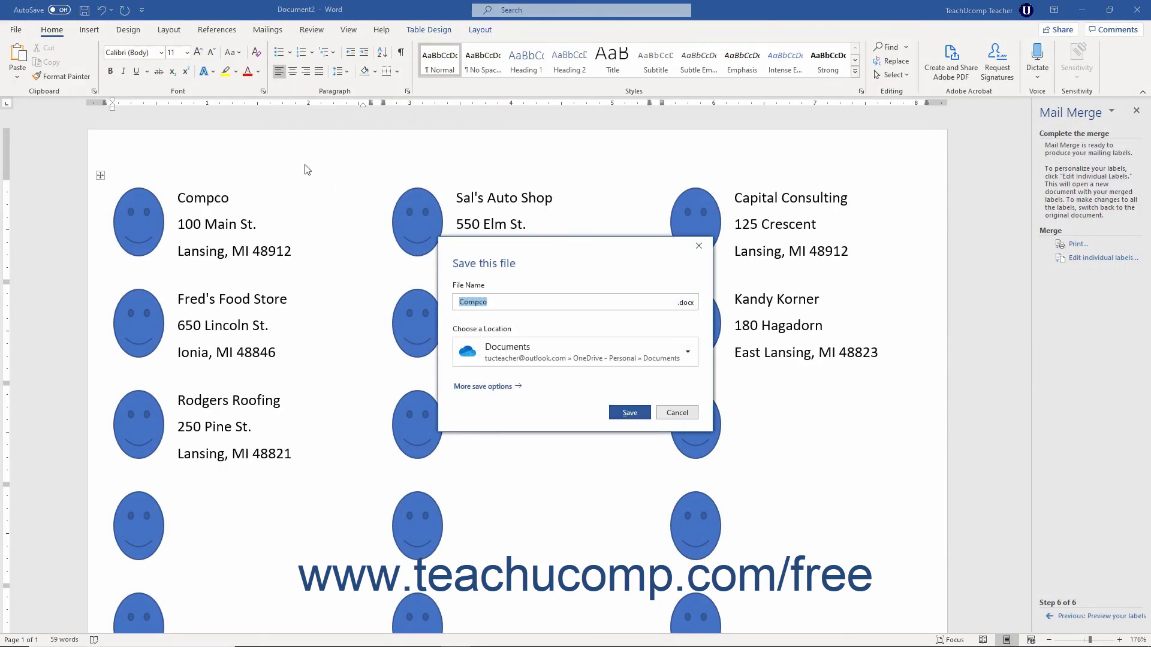
text(Sample labels)
click(621, 413)
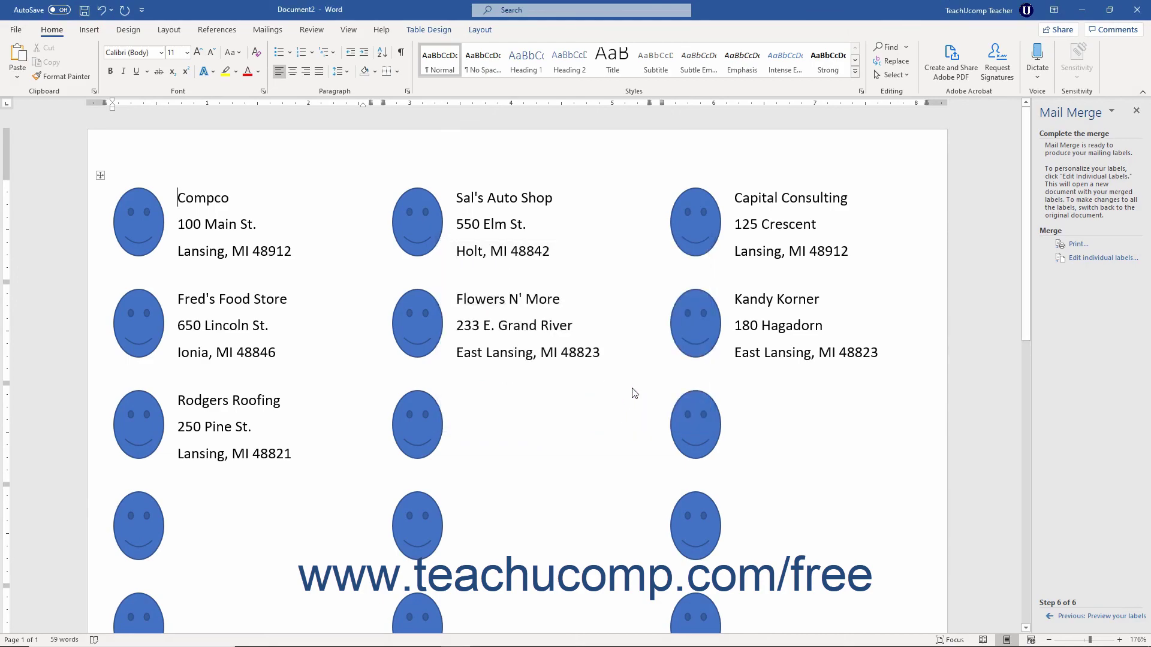